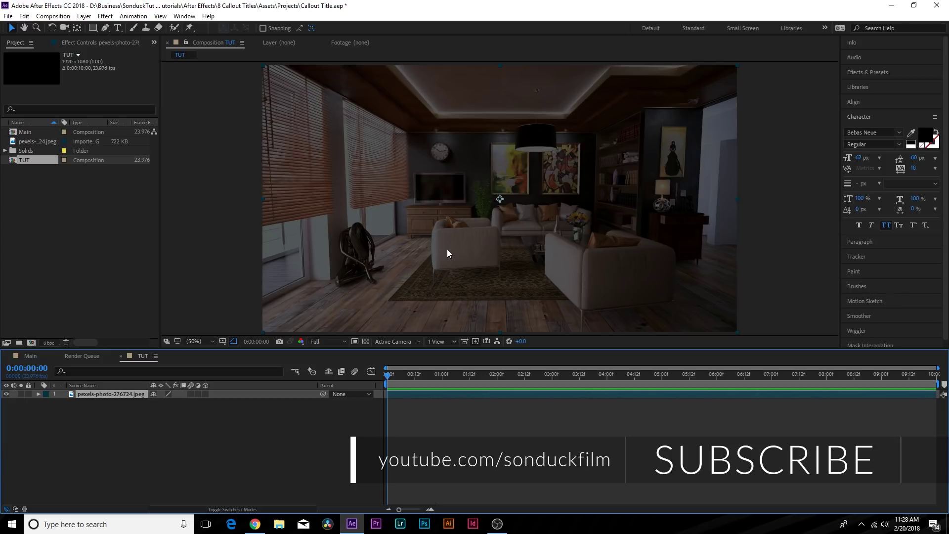
Check the reference call-out template, then draw a small white circle with the Ellipse Tool.
{"action": "left_click", "coordinate": [255, 524]}
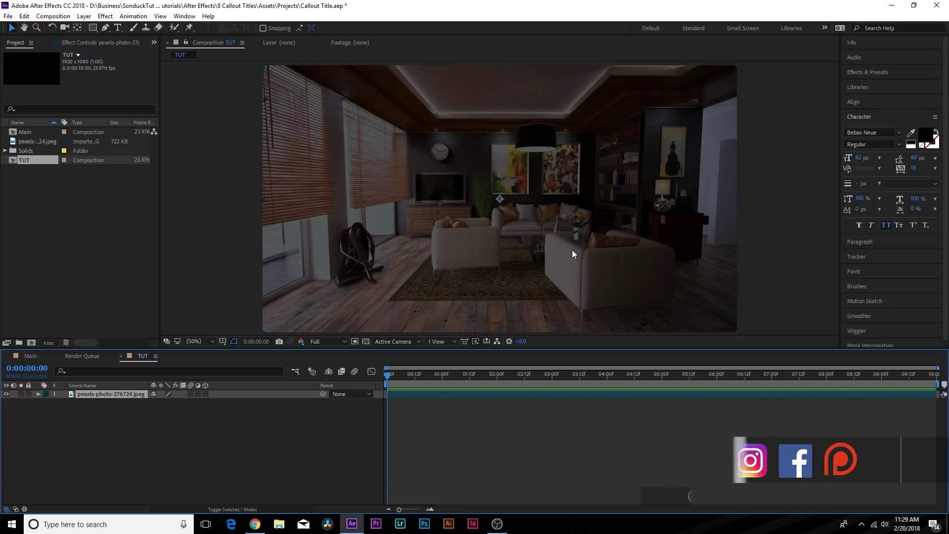
{"action": "left_click", "coordinate": [161, 401]}
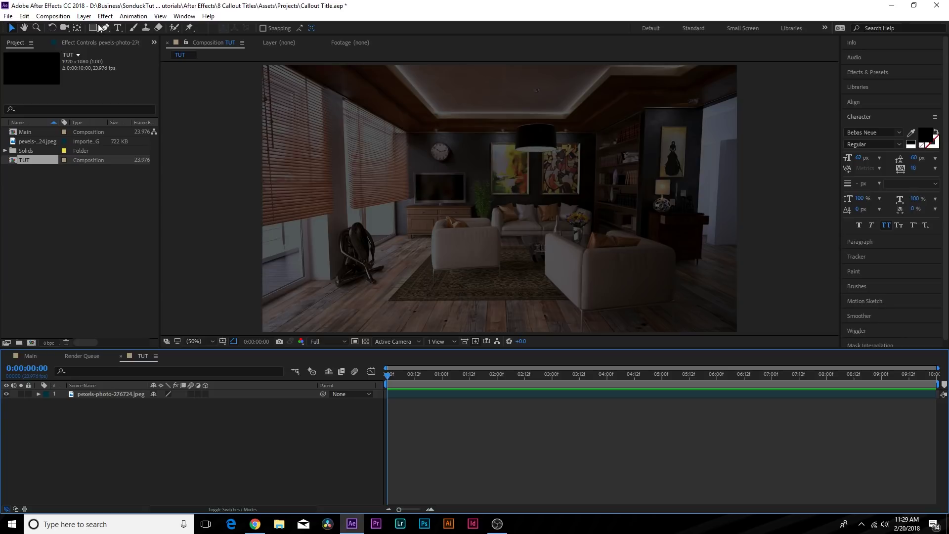
{"action": "left_click_drag", "start_coordinate": [92, 28], "coordinate": [144, 49]}
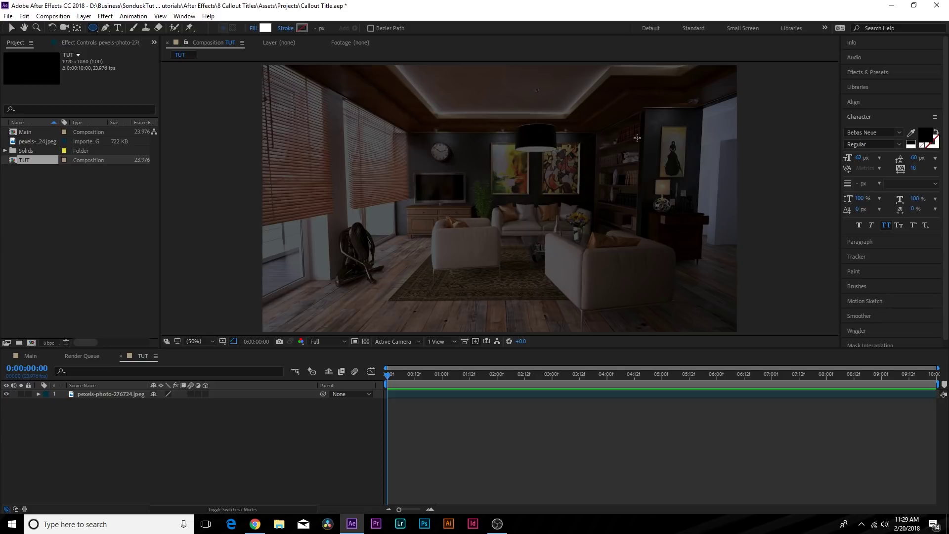
{"action": "mouse_move", "coordinate": [637, 138]}
{"action": "left_mouse_down"}
{"action": "mouse_move", "coordinate": [663, 164]}
{"action": "mouse_move", "coordinate": [645, 148]}
{"action": "left_mouse_up"}
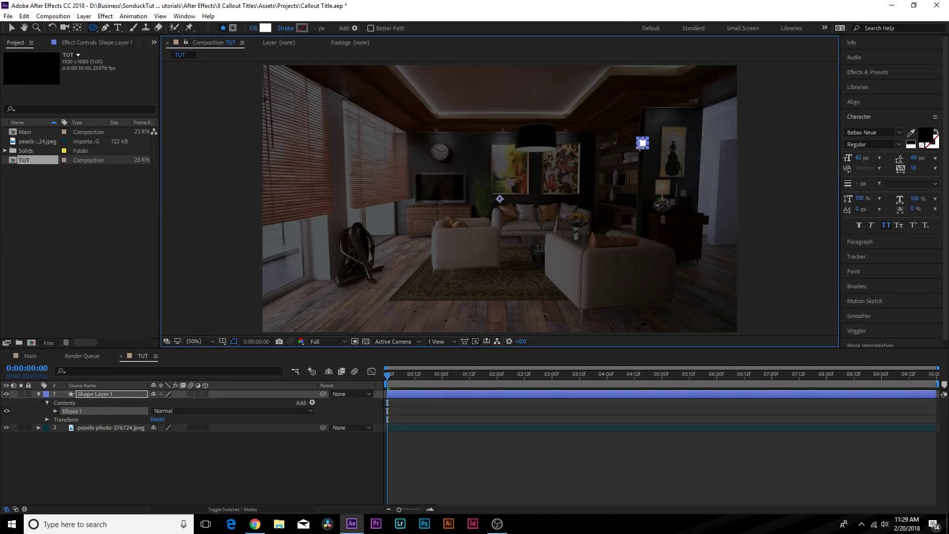
Move the circle shape layer onto the framed figure painting on the right wall.
{"action": "left_click", "coordinate": [12, 28]}
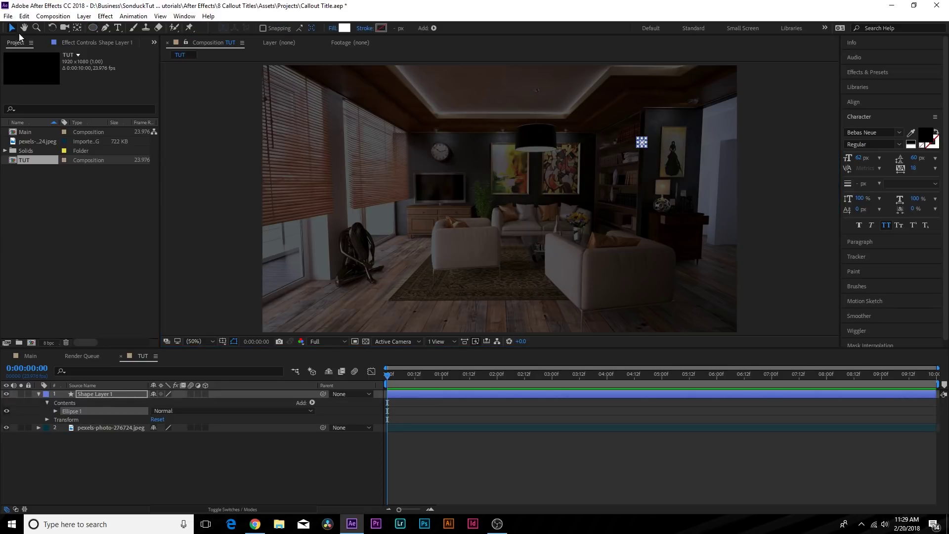
{"action": "left_click", "coordinate": [497, 147]}
{"action": "scroll", "coordinate": [681, 140], "scroll_direction": "up", "scroll_amount": 2}
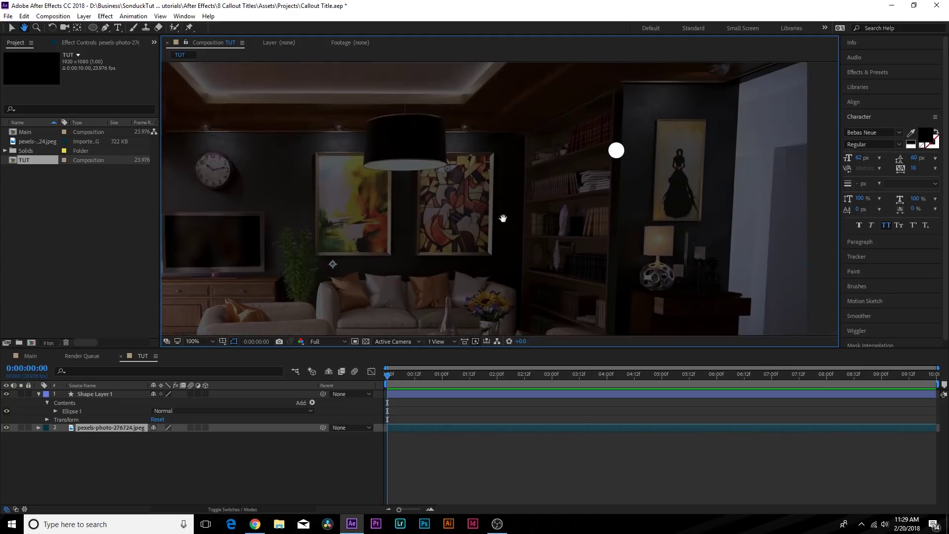
{"action": "left_click", "coordinate": [109, 394]}
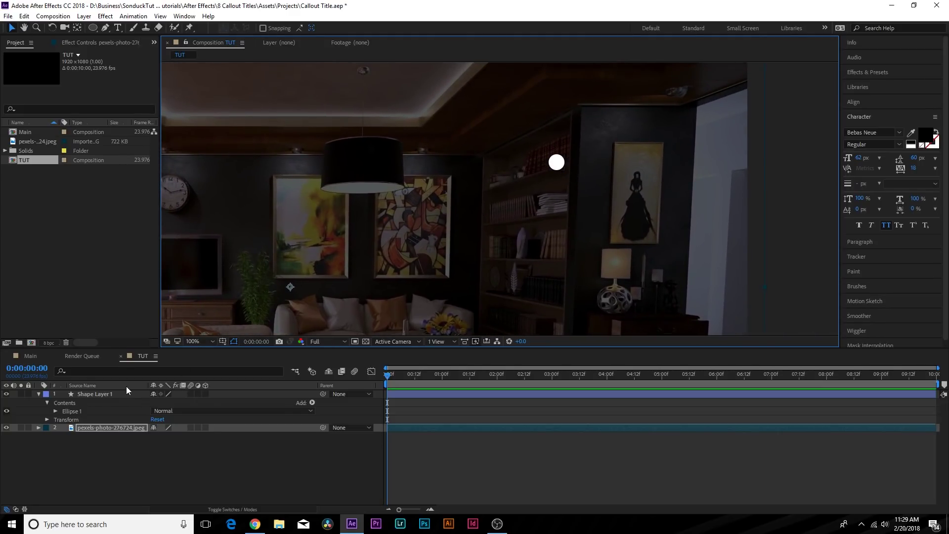
{"action": "left_click_drag", "start_coordinate": [553, 170], "coordinate": [606, 186]}
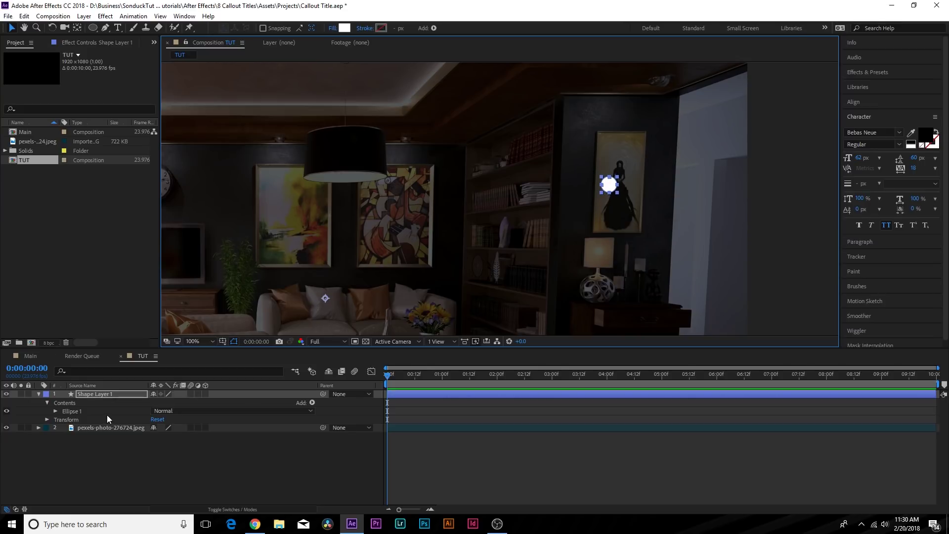
Keyframe the circle's Scale from 0% at frame 0 to 100% around frame 12.
{"action": "key", "text": "s"}
{"action": "left_click", "coordinate": [63, 402]}
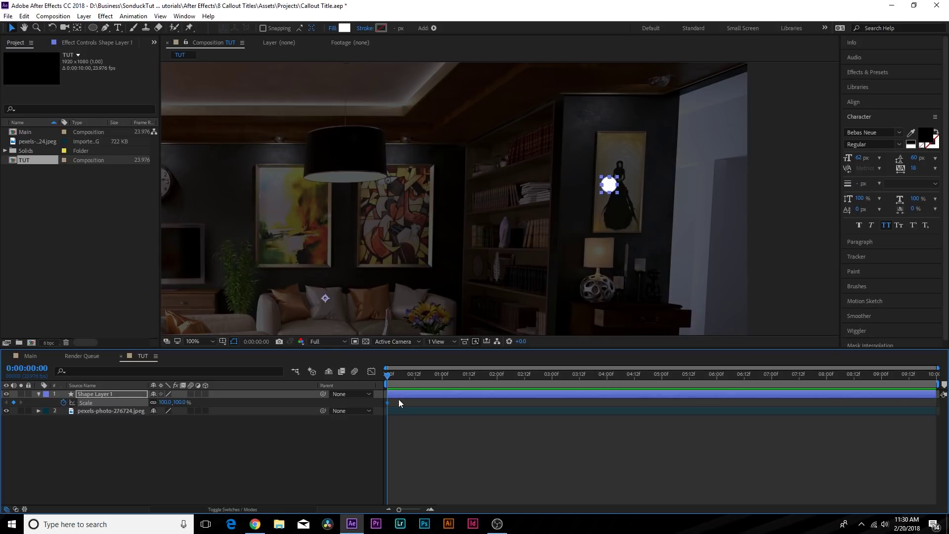
{"action": "left_click_drag", "start_coordinate": [386, 403], "coordinate": [413, 402]}
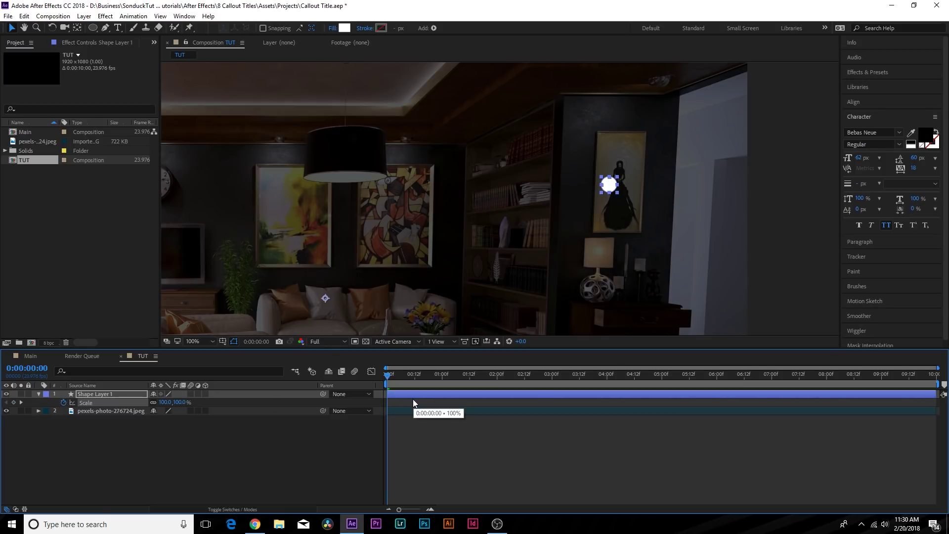
{"action": "left_click", "coordinate": [164, 402]}
{"action": "type", "text": "0"}
{"action": "key", "text": "Return"}
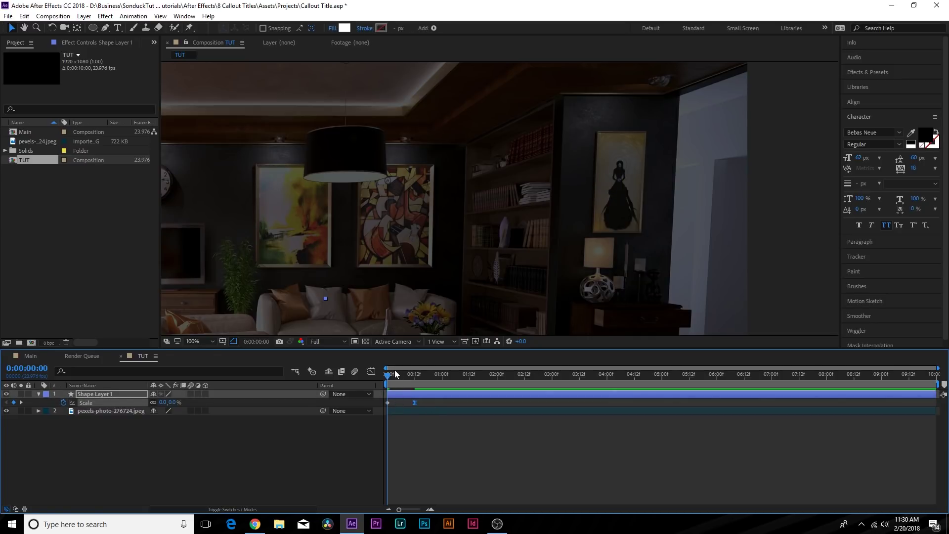
{"action": "left_click_drag", "start_coordinate": [396, 372], "coordinate": [415, 380]}
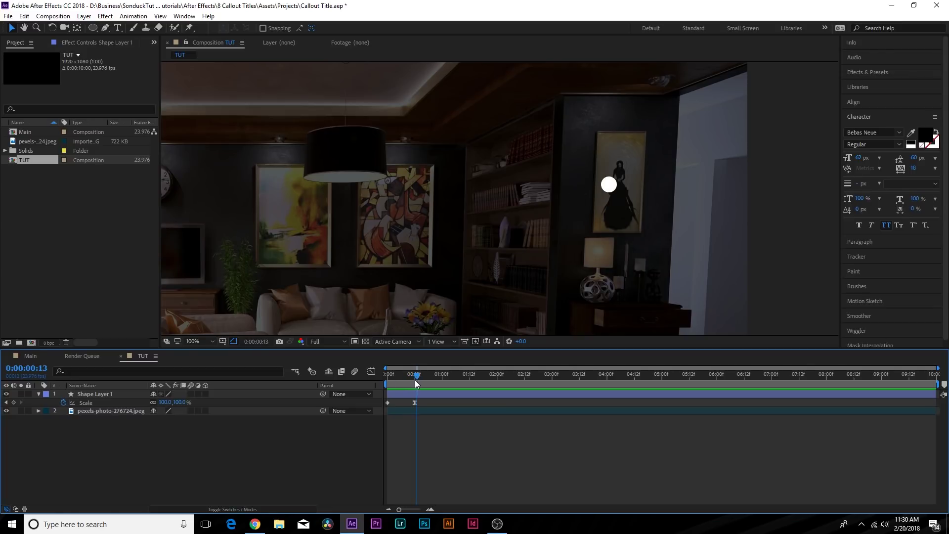
Centre the circle's anchor point on itself and preview the grow animation.
{"action": "left_click", "coordinate": [108, 393]}
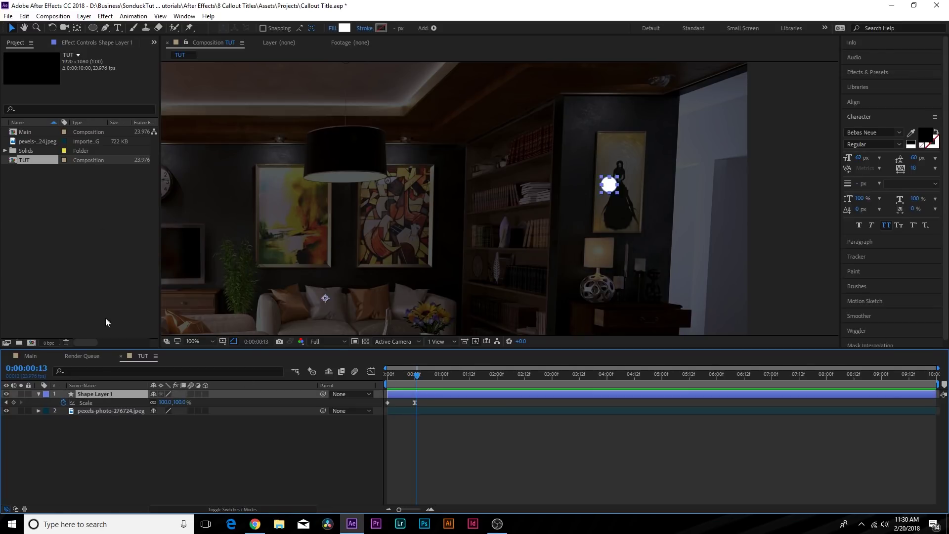
{"action": "left_click", "coordinate": [77, 28]}
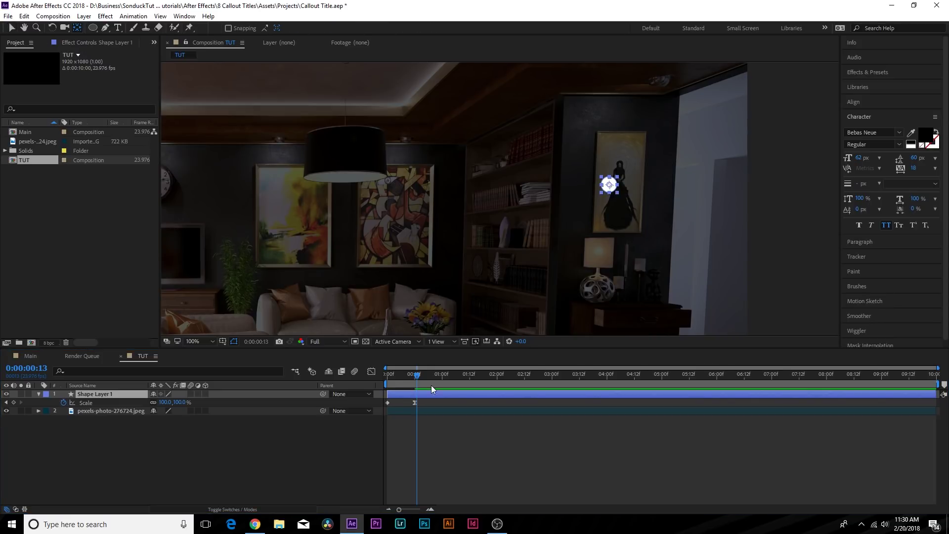
{"action": "mouse_move", "coordinate": [413, 375]}
{"action": "left_mouse_down"}
{"action": "mouse_move", "coordinate": [373, 376]}
{"action": "mouse_move", "coordinate": [414, 370]}
{"action": "left_mouse_up"}
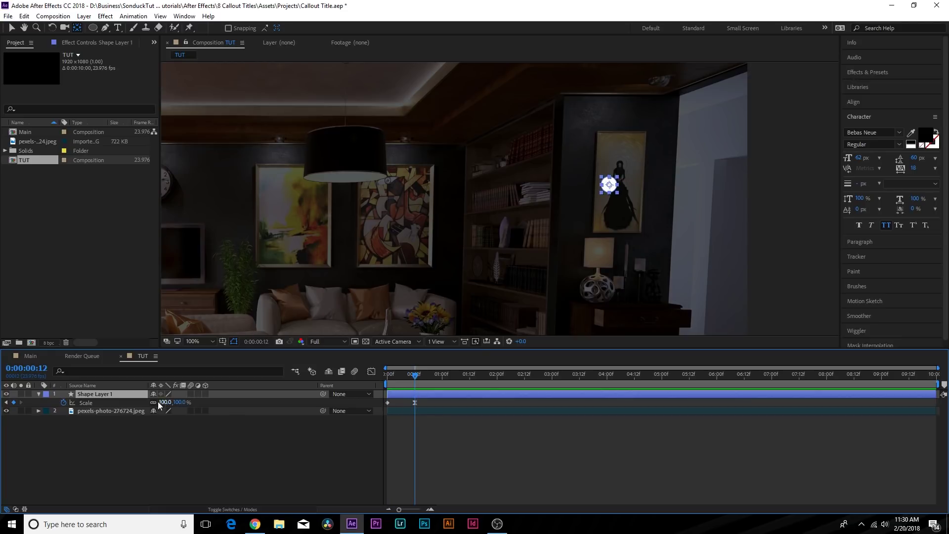
Duplicate the circle layer and give the copy no fill and a solid white stroke.
{"action": "left_click", "coordinate": [25, 16]}
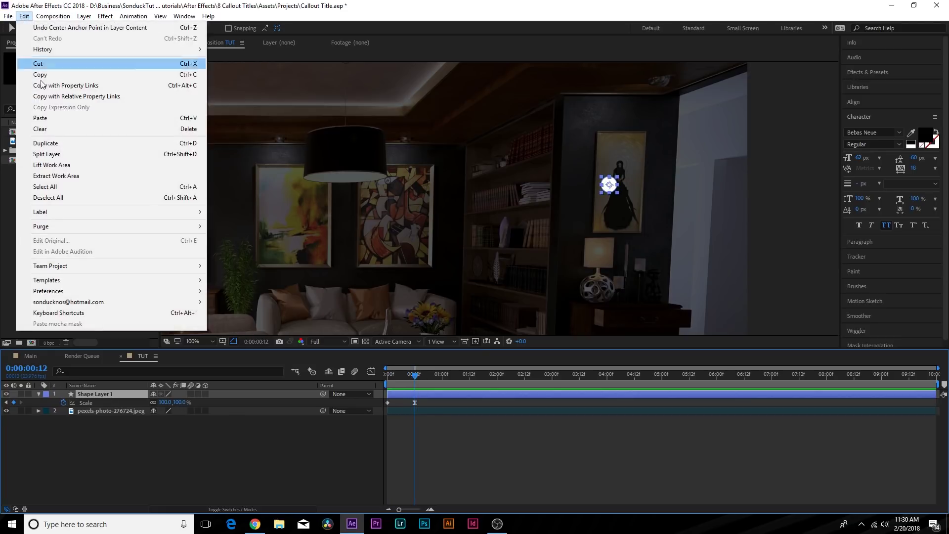
{"action": "left_click", "coordinate": [49, 143]}
{"action": "left_click", "coordinate": [93, 28]}
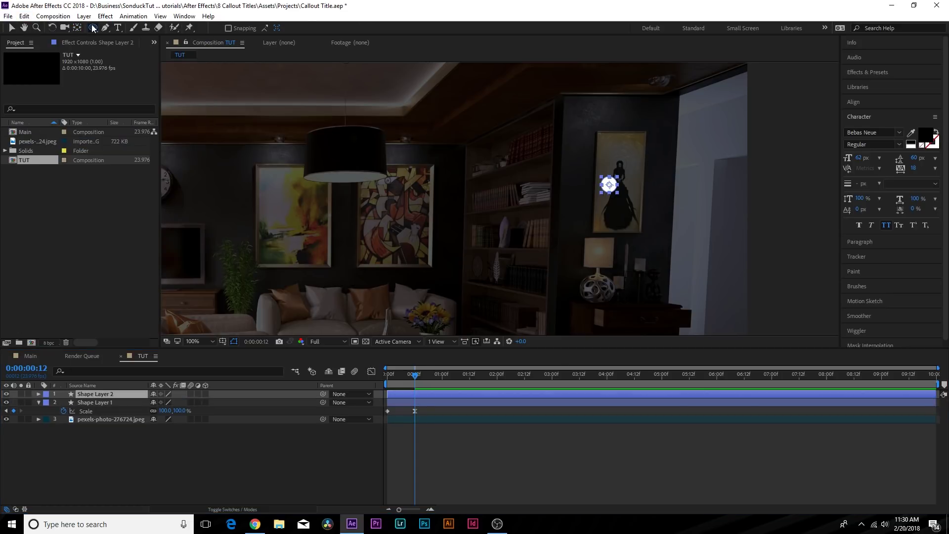
{"action": "left_click", "coordinate": [253, 28]}
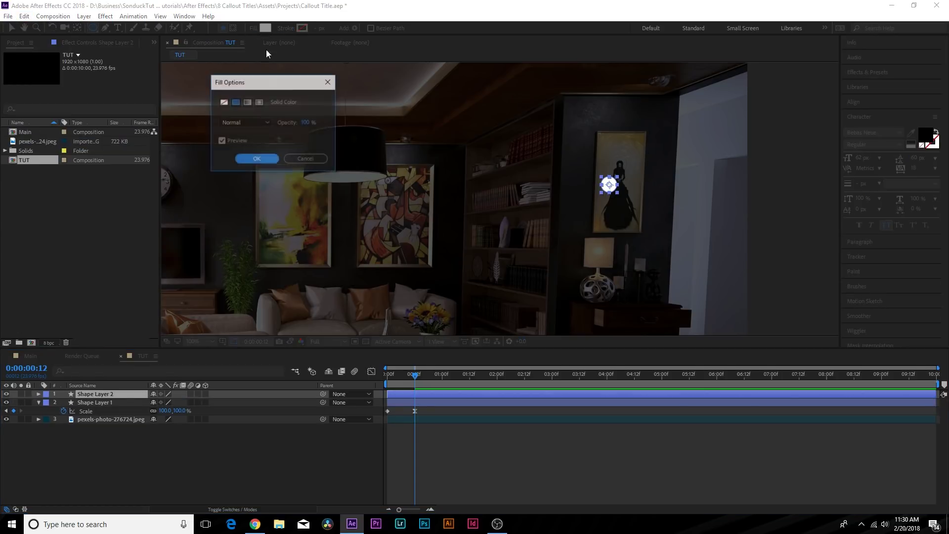
{"action": "left_click", "coordinate": [223, 101]}
{"action": "left_click", "coordinate": [256, 158]}
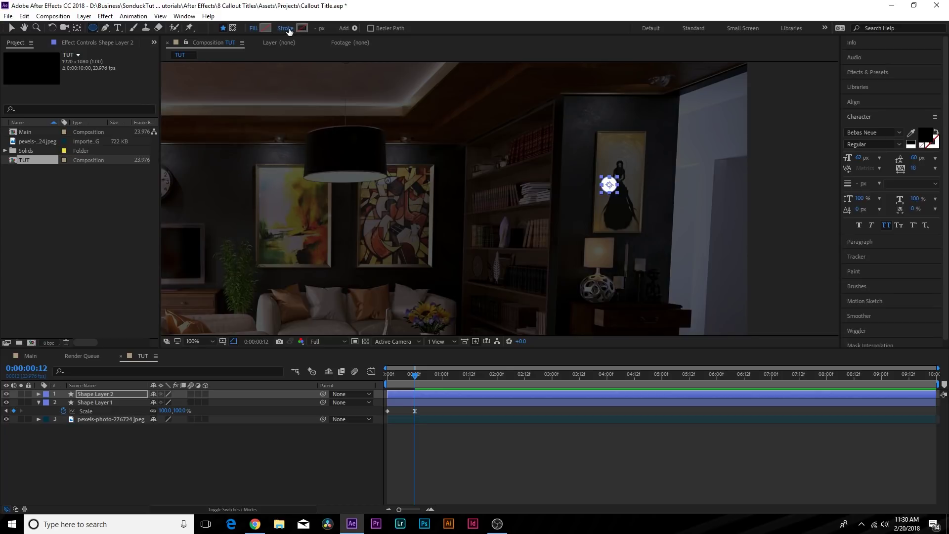
{"action": "left_click", "coordinate": [287, 28]}
{"action": "left_click", "coordinate": [236, 102]}
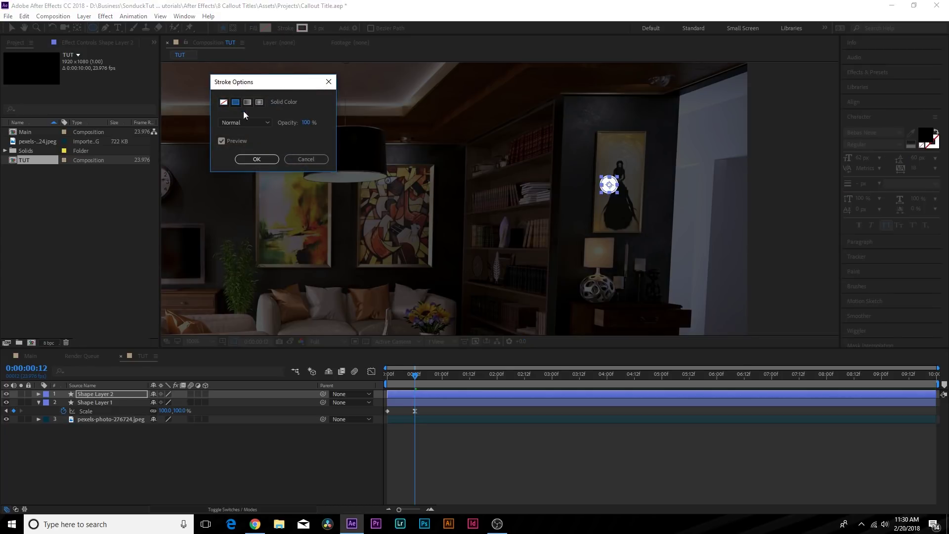
{"action": "left_click", "coordinate": [257, 157]}
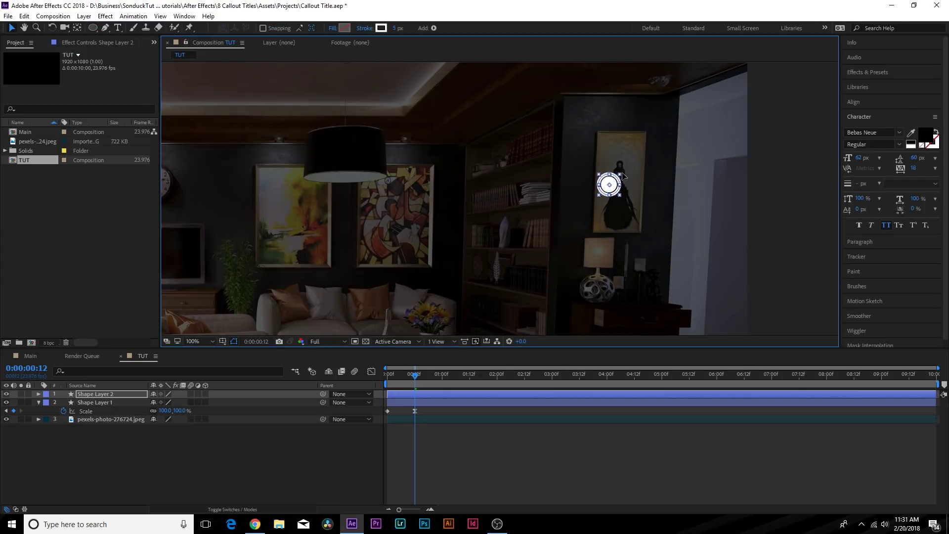
Enlarge the hollow ring around the dot and preview both growing in.
{"action": "left_click_drag", "start_coordinate": [622, 174], "coordinate": [630, 176]}
{"action": "left_click", "coordinate": [396, 29]}
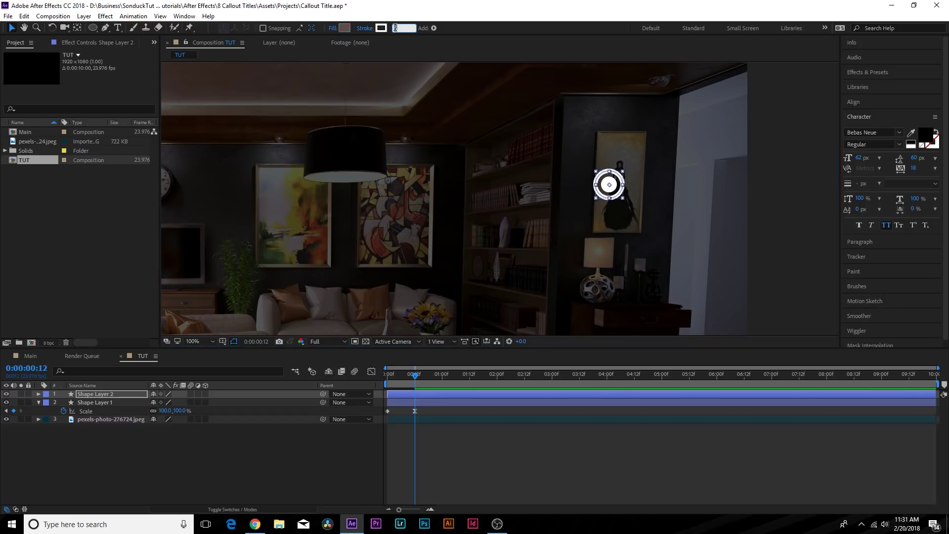
{"action": "left_click", "coordinate": [289, 435]}
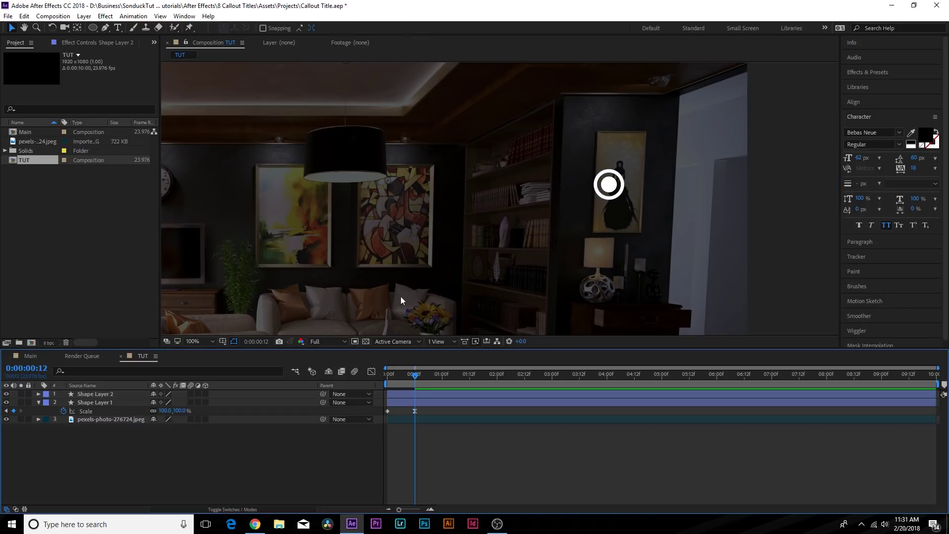
{"action": "left_click", "coordinate": [405, 375]}
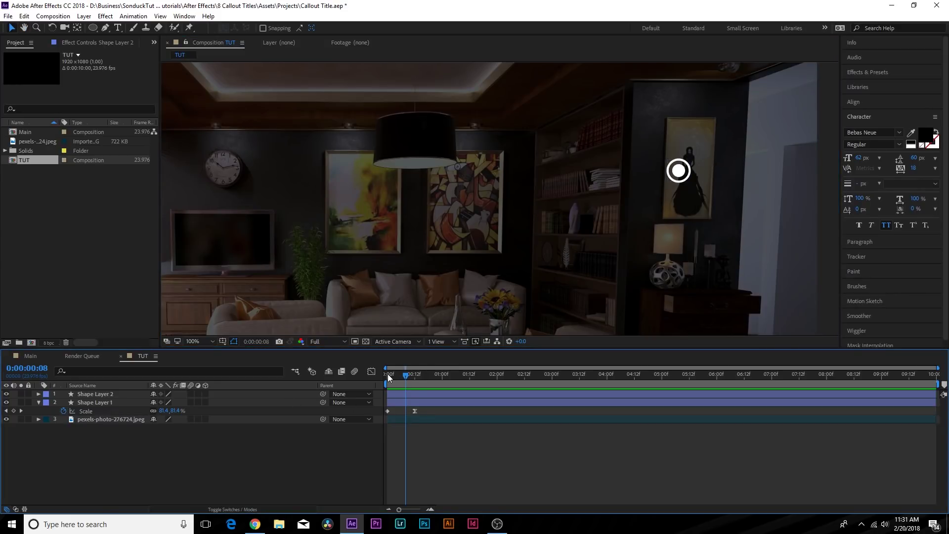
{"action": "mouse_move", "coordinate": [387, 374]}
{"action": "left_mouse_down"}
{"action": "mouse_move", "coordinate": [373, 376]}
{"action": "mouse_move", "coordinate": [416, 375]}
{"action": "mouse_move", "coordinate": [402, 393]}
{"action": "mouse_move", "coordinate": [379, 382]}
{"action": "mouse_move", "coordinate": [414, 384]}
{"action": "left_mouse_up"}
{"action": "left_click", "coordinate": [156, 491]}
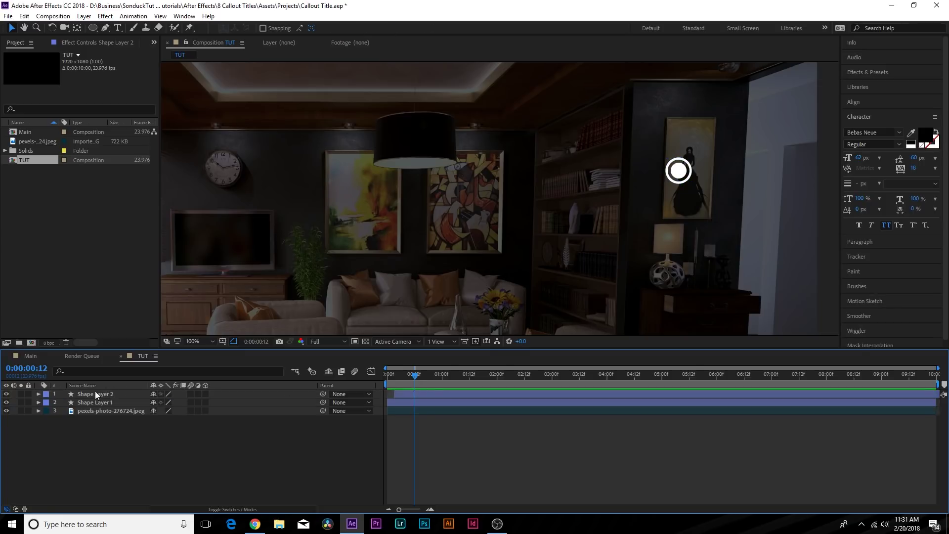
Duplicate the ring and scale the copy up to 171% at frame 15 as an outer ring.
{"action": "left_click", "coordinate": [96, 395]}
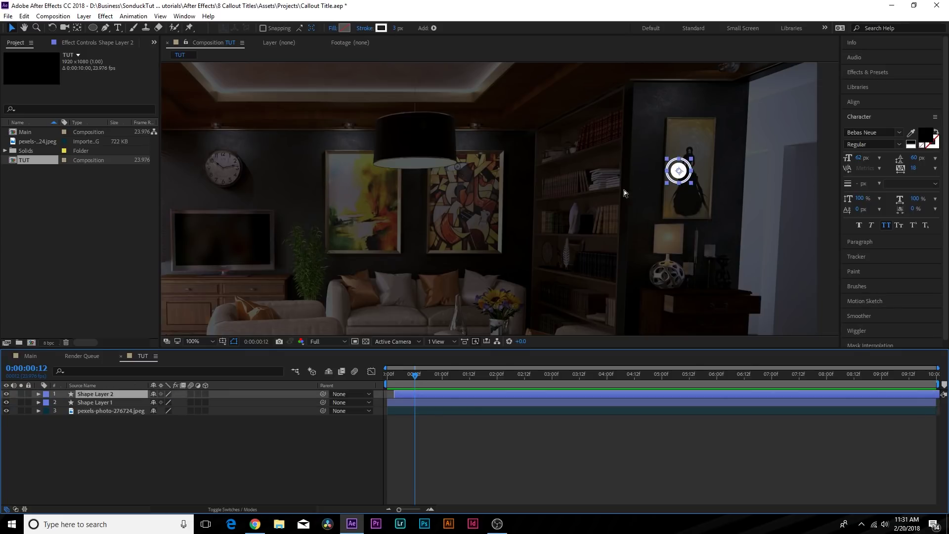
{"action": "key", "text": "ctrl+d"}
{"action": "key", "text": "s"}
{"action": "left_click", "coordinate": [422, 376]}
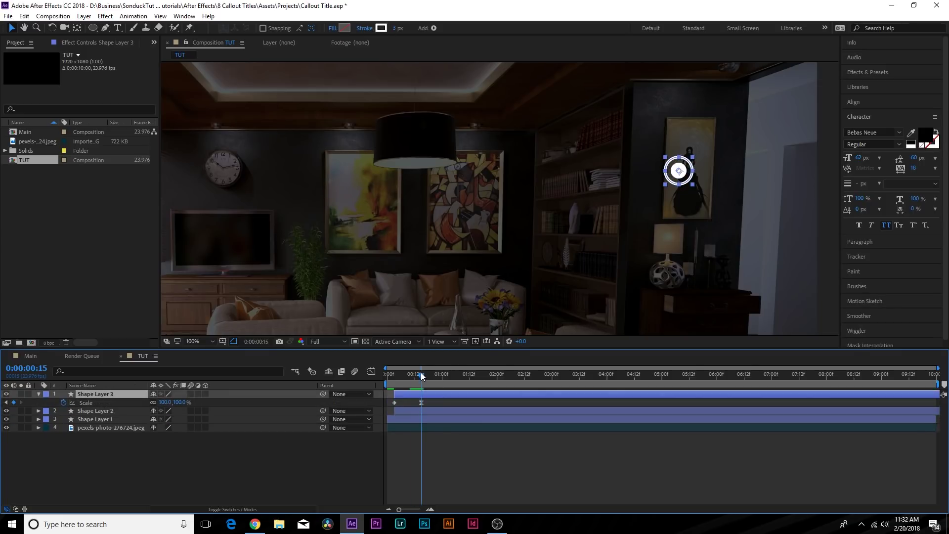
{"action": "left_click_drag", "start_coordinate": [165, 402], "coordinate": [206, 402]}
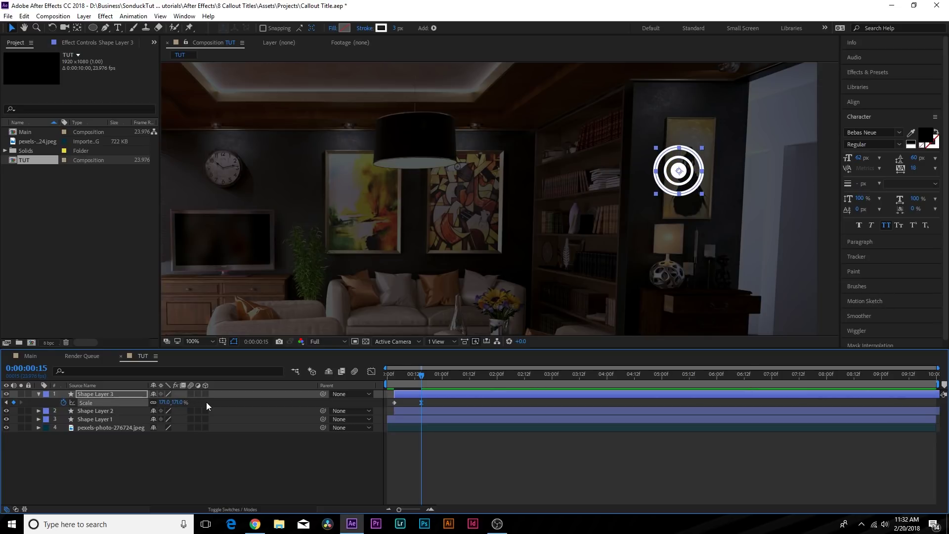
Keyframe the outer ring's Opacity between 100% and 0% around frame 15.
{"action": "key", "text": "shift+t"}
{"action": "left_click", "coordinate": [67, 410]}
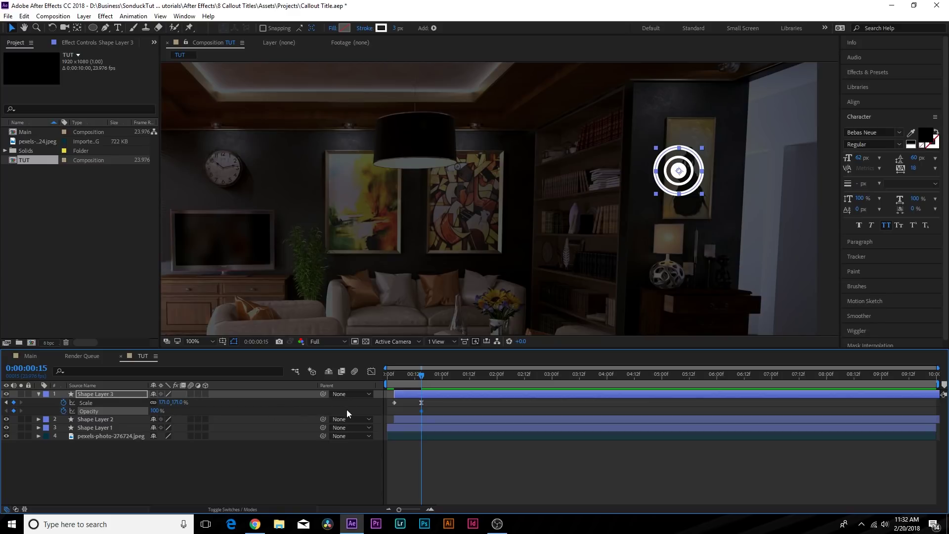
{"action": "left_click_drag", "start_coordinate": [421, 411], "coordinate": [411, 412]}
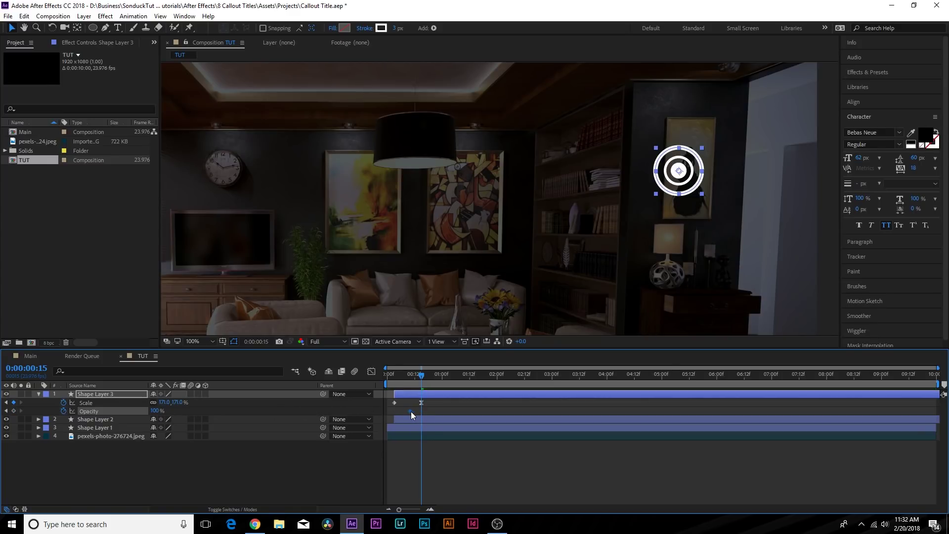
{"action": "left_click_drag", "start_coordinate": [156, 415], "coordinate": [163, 415]}
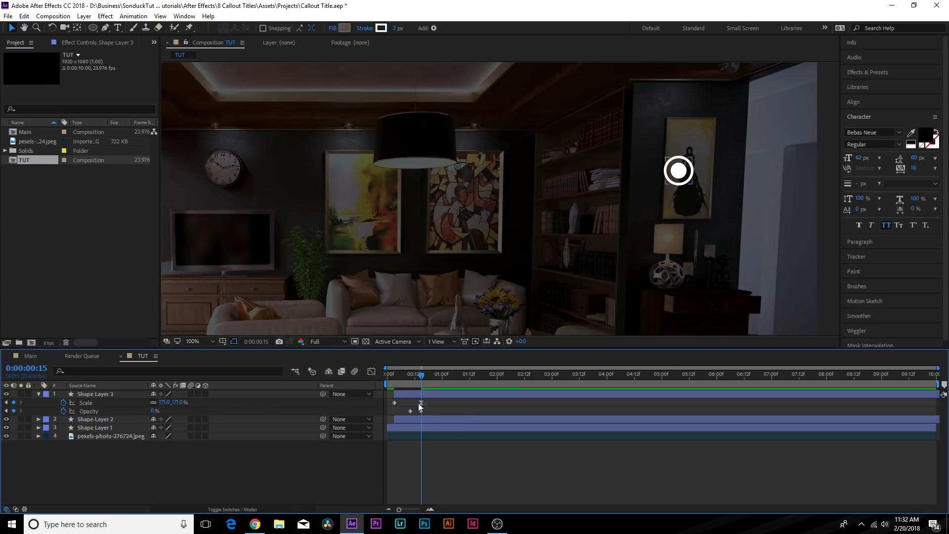
{"action": "left_click_drag", "start_coordinate": [420, 376], "coordinate": [454, 381]}
{"action": "left_click", "coordinate": [349, 484]}
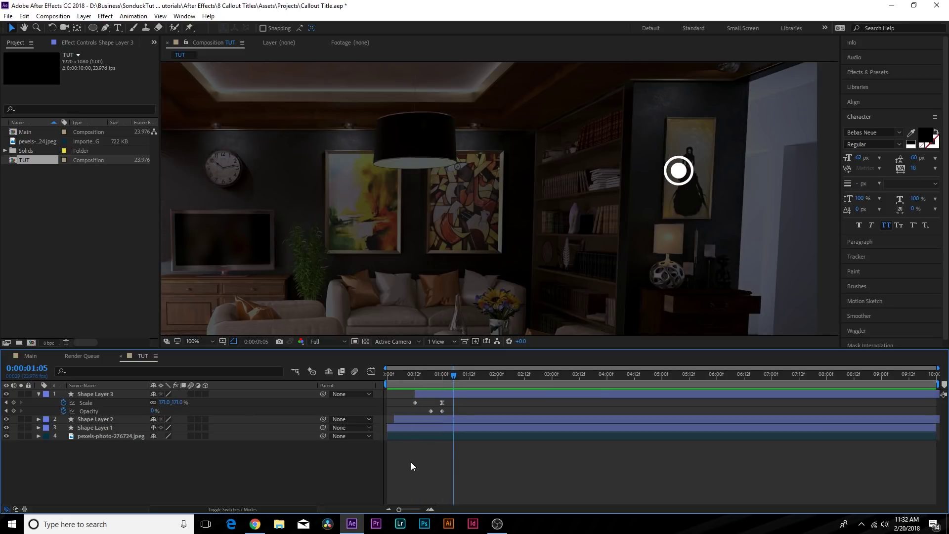
Draw a three-point Pen line from below the ring, bending down-left, then running left.
{"action": "key", "text": "u"}
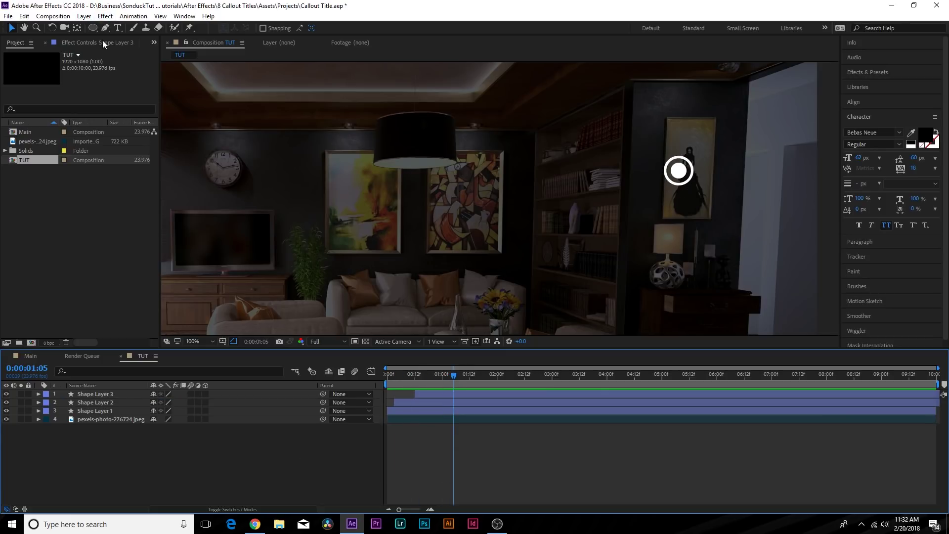
{"action": "left_click", "coordinate": [105, 28]}
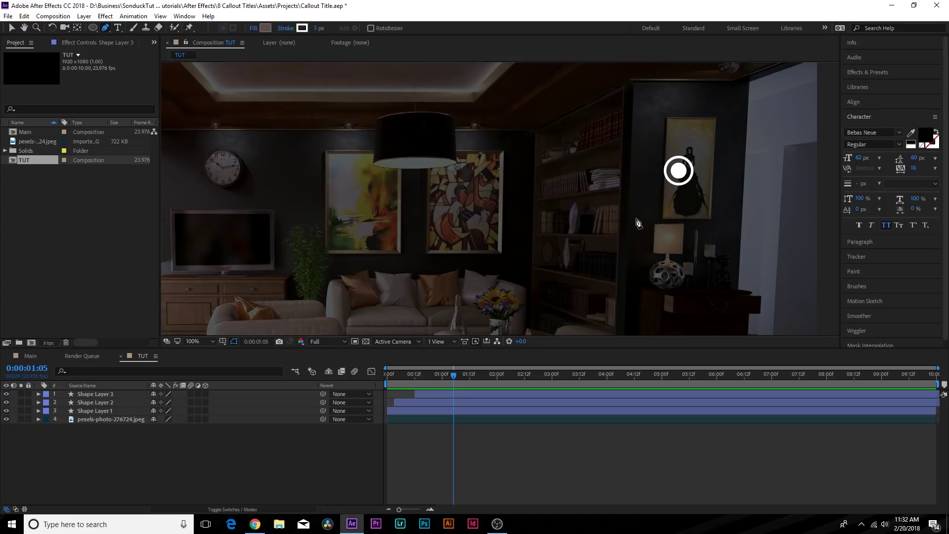
{"action": "left_click", "coordinate": [676, 184]}
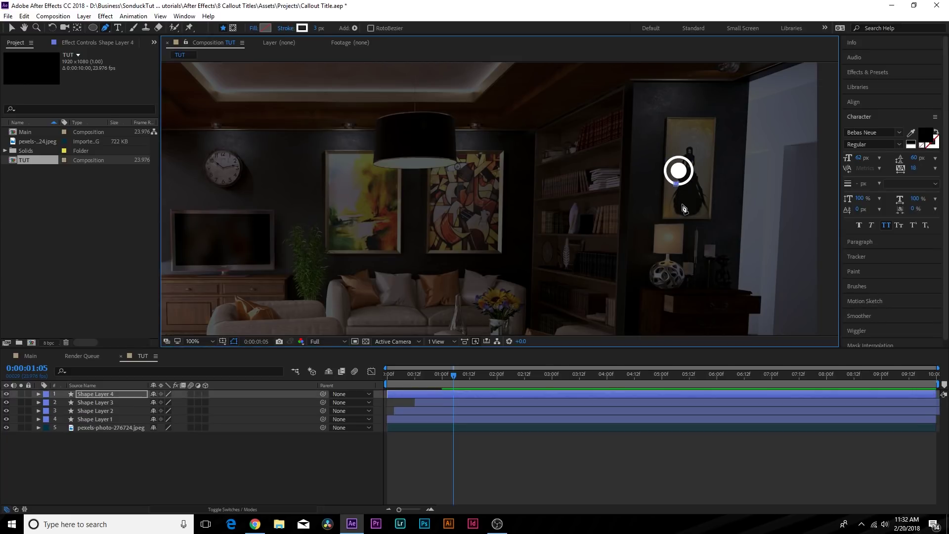
{"action": "left_click", "coordinate": [666, 204]}
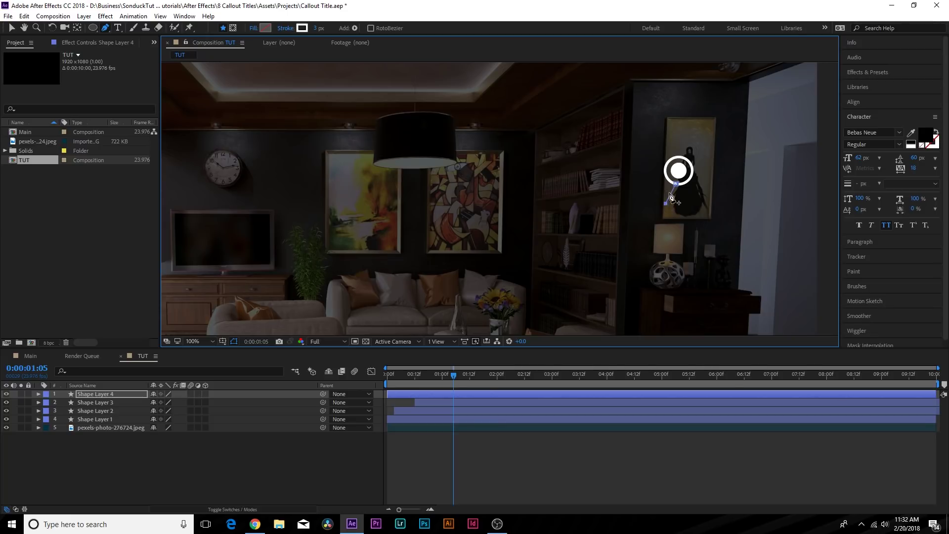
{"action": "left_click", "coordinate": [594, 204]}
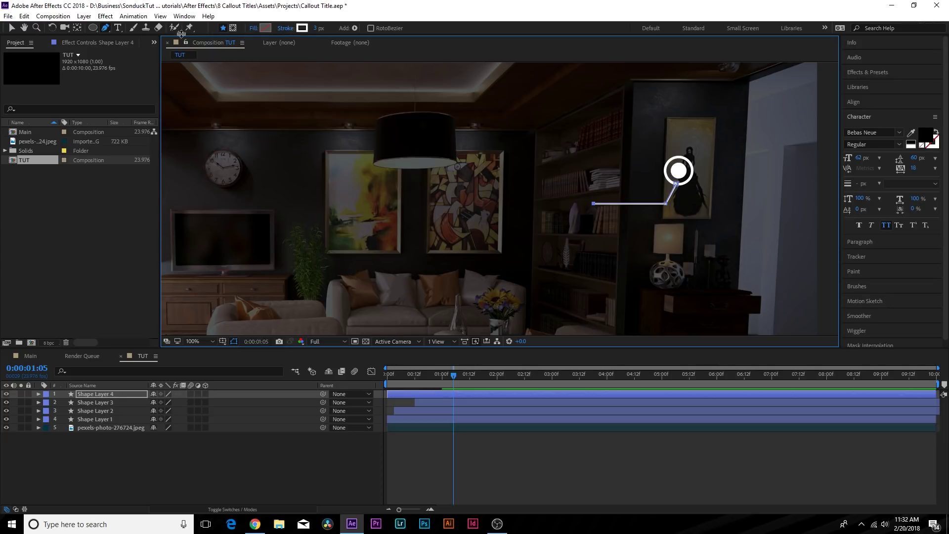
{"action": "left_click", "coordinate": [11, 27]}
Zoom and pan the viewer onto the circle and line, then select the line layer.
{"action": "left_click", "coordinate": [249, 465]}
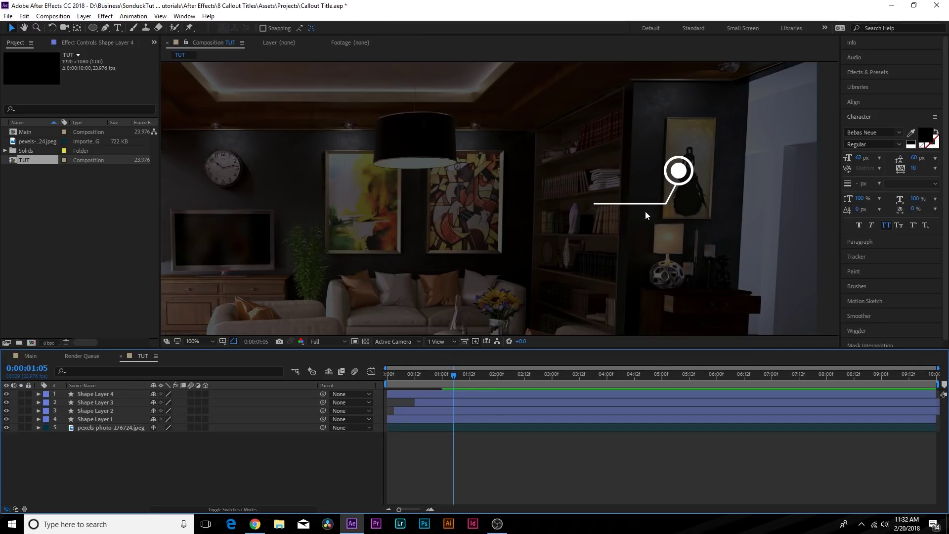
{"action": "key", "text": "period"}
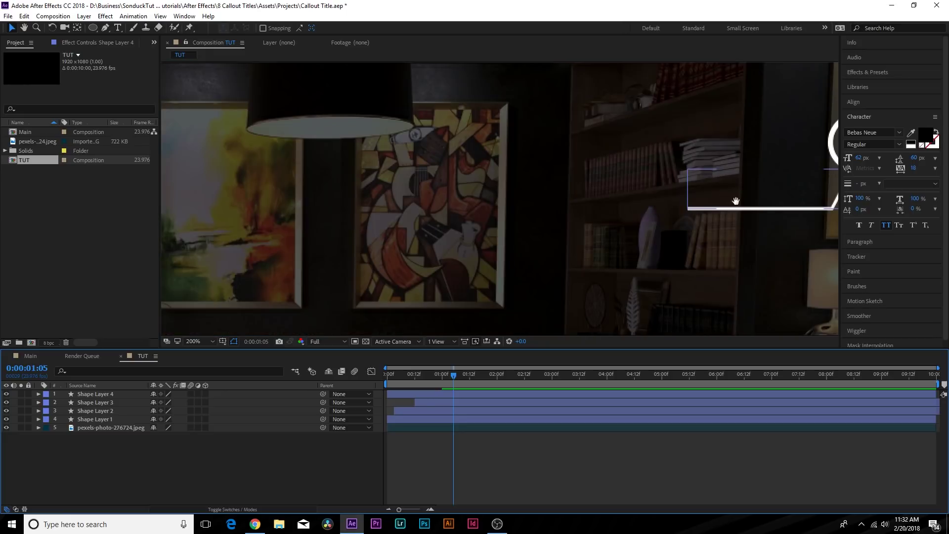
{"action": "mouse_move", "coordinate": [733, 189]}
{"action": "left_mouse_down"}
{"action": "mouse_move", "coordinate": [421, 202]}
{"action": "mouse_move", "coordinate": [436, 178]}
{"action": "left_mouse_up"}
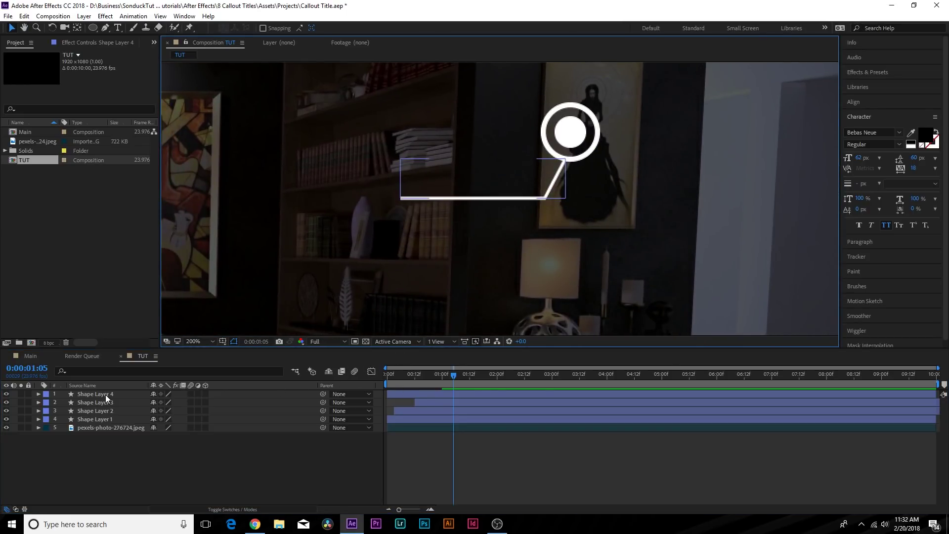
{"action": "left_click", "coordinate": [90, 394]}
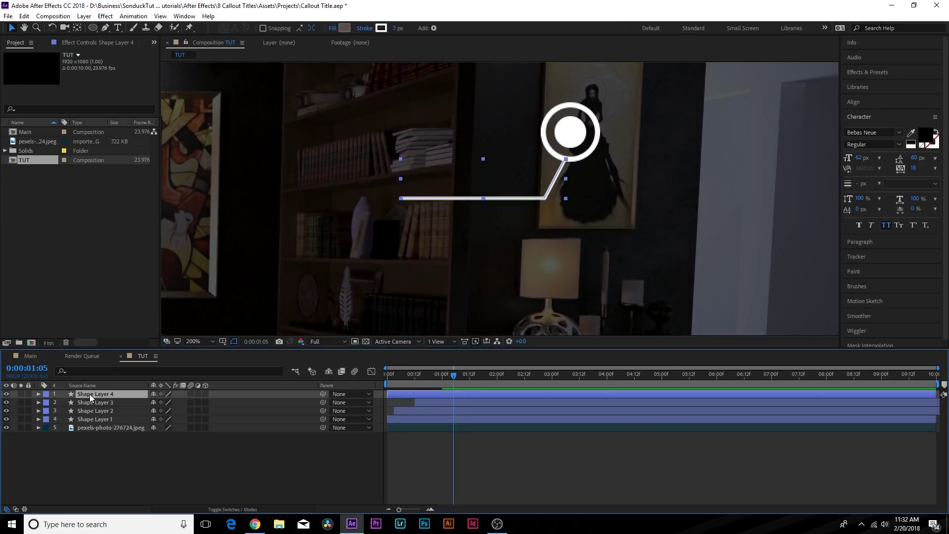
Add Trim Paths to the line and keyframe End from 0% at 00:14 to 100% at 01:01.
{"action": "left_click", "coordinate": [38, 394]}
{"action": "left_click", "coordinate": [312, 403]}
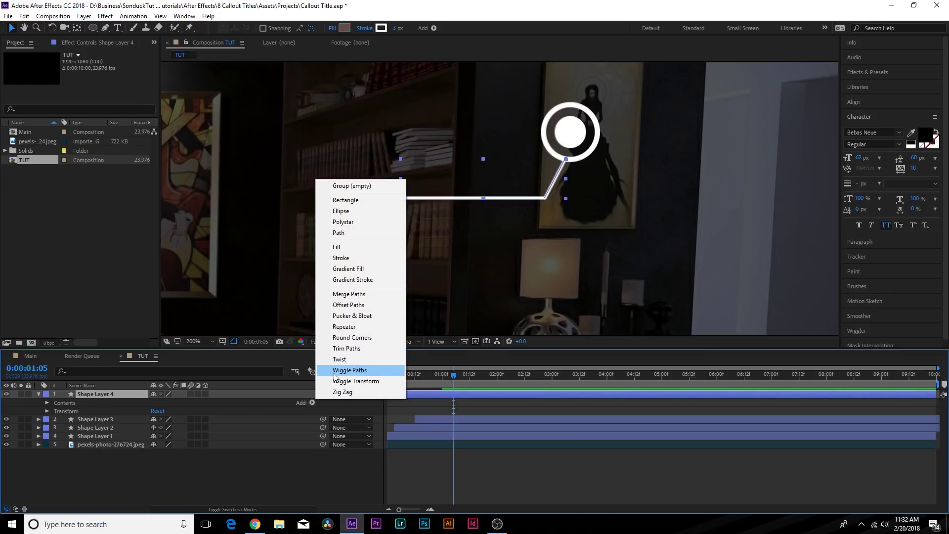
{"action": "left_click", "coordinate": [346, 348]}
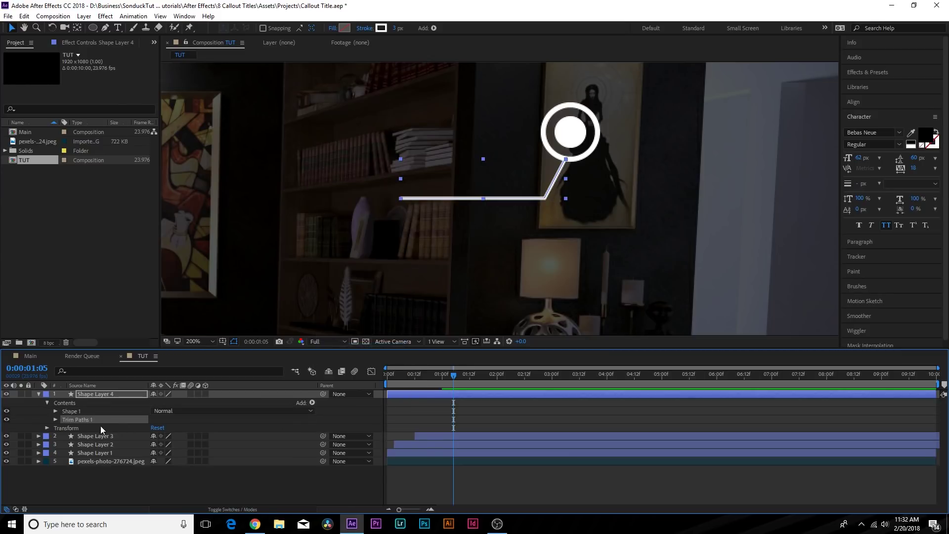
{"action": "left_click", "coordinate": [55, 420]}
{"action": "left_click_drag", "start_coordinate": [437, 375], "coordinate": [420, 387]}
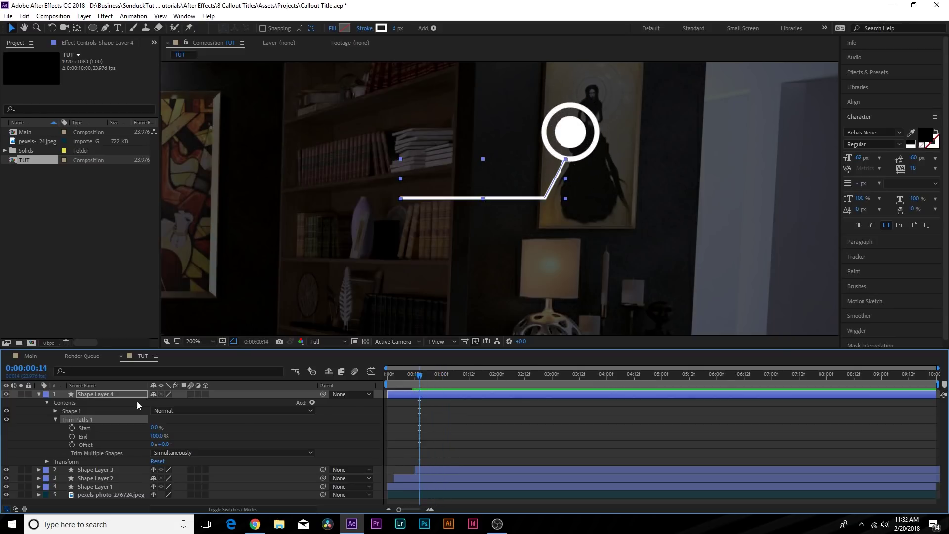
{"action": "left_click", "coordinate": [72, 437]}
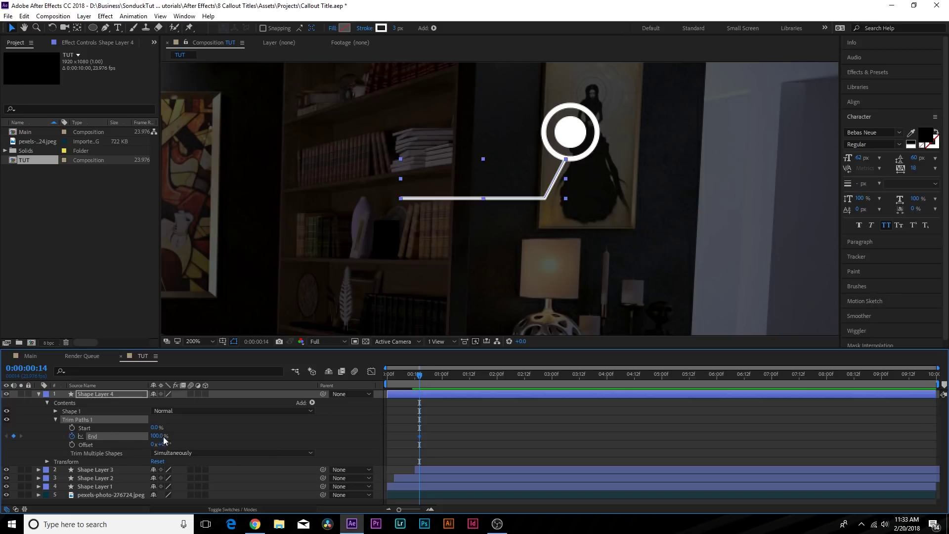
{"action": "left_click_drag", "start_coordinate": [157, 436], "coordinate": [88, 437]}
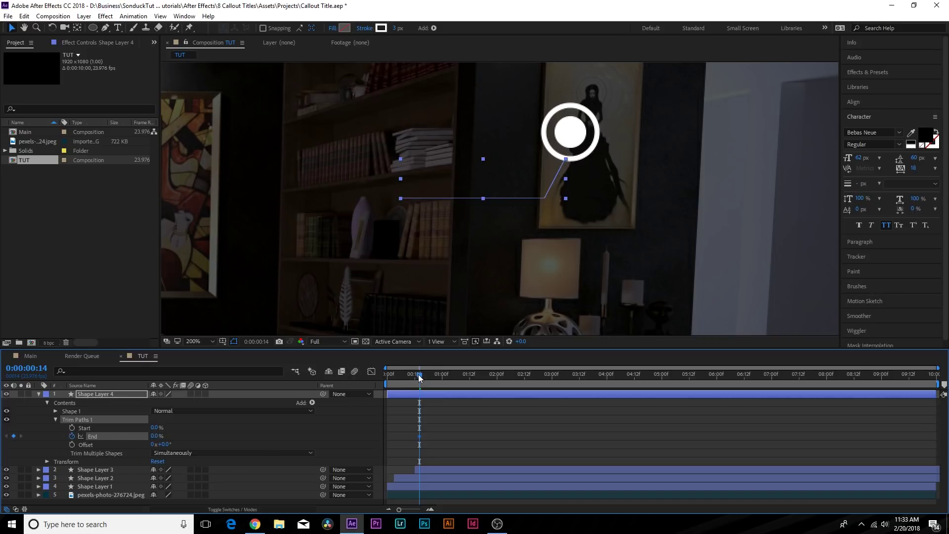
{"action": "left_click_drag", "start_coordinate": [419, 378], "coordinate": [447, 378]}
{"action": "left_click_drag", "start_coordinate": [156, 438], "coordinate": [266, 440]}
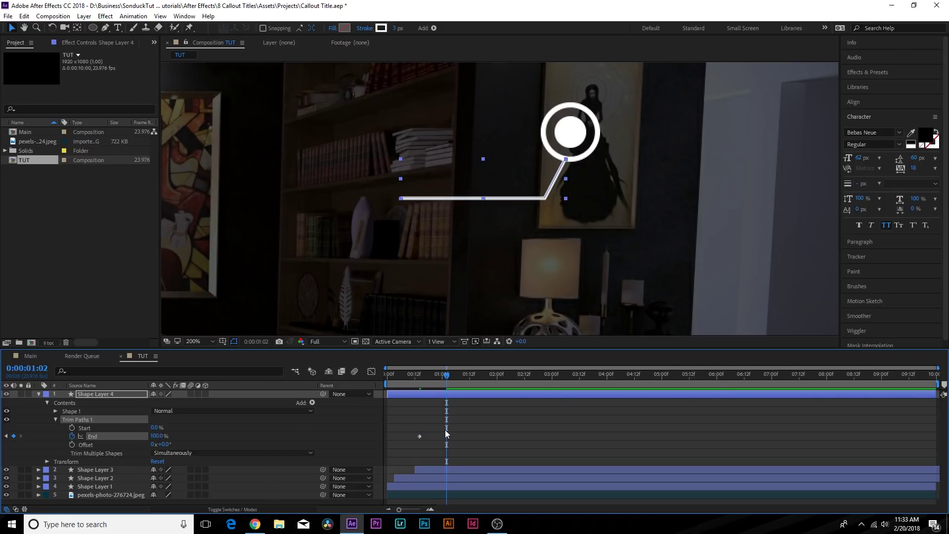
Preview the line drawing on, push the 100% End keyframe later, and widen the work area to about two seconds.
{"action": "left_click_drag", "start_coordinate": [444, 378], "coordinate": [466, 378]}
{"action": "key", "text": "F2"}
{"action": "key", "text": "n"}
{"action": "key", "text": "space"}
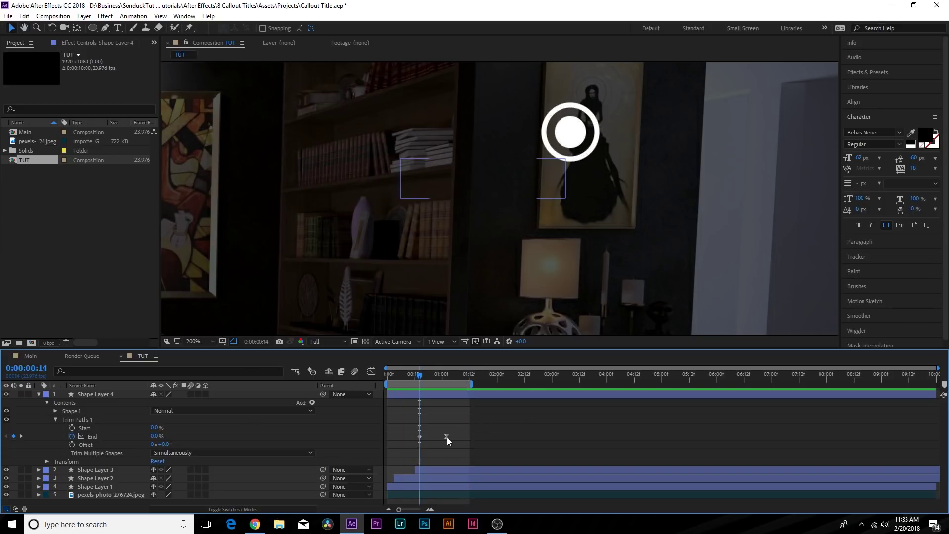
{"action": "left_click_drag", "start_coordinate": [447, 438], "coordinate": [459, 437]}
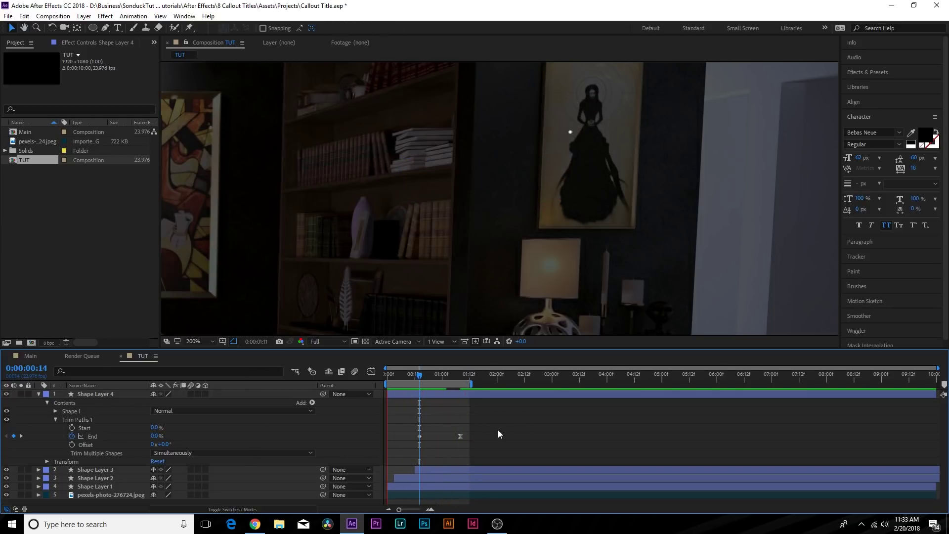
{"action": "key", "text": "space"}
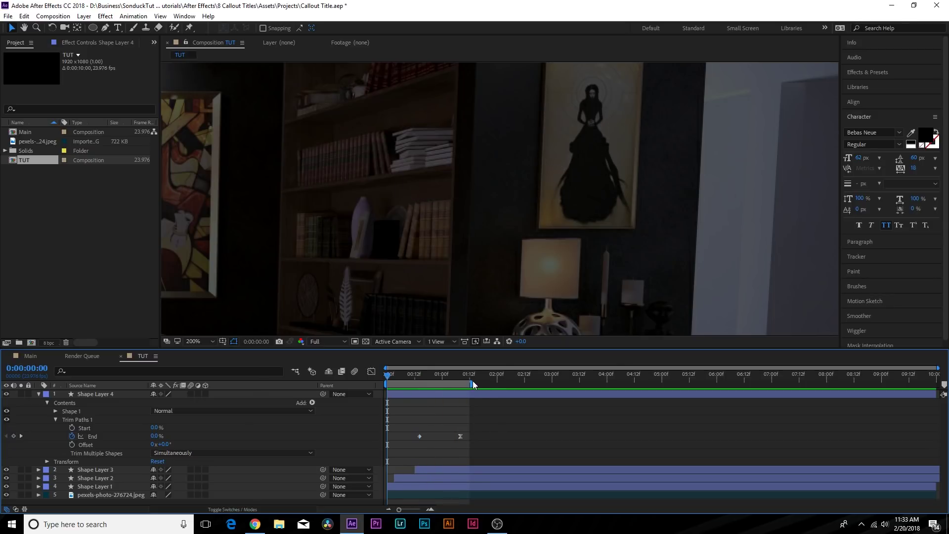
{"action": "left_click_drag", "start_coordinate": [473, 384], "coordinate": [521, 385]}
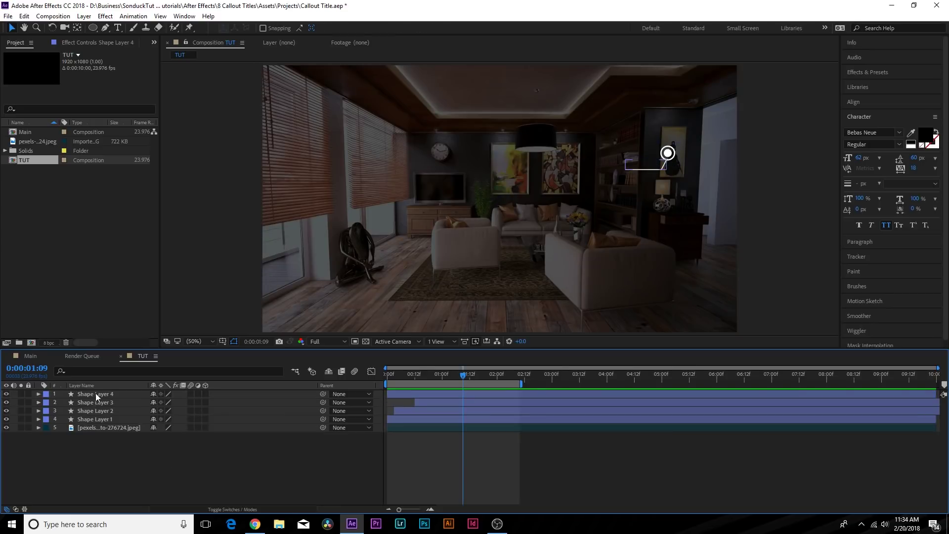
Select Shape Layers 1–4 and pre-compose them into a composition named 'Callout'.
{"action": "left_click", "coordinate": [96, 393]}
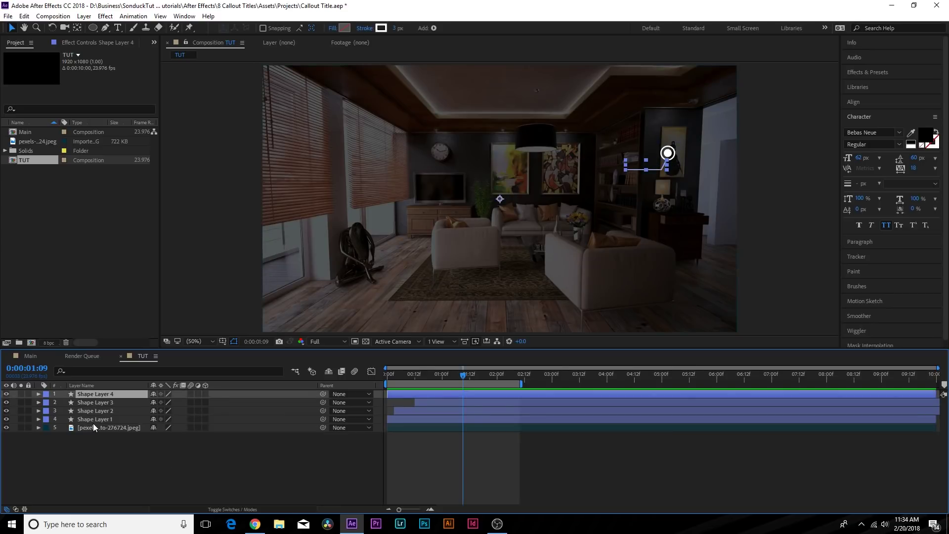
{"action": "left_click", "coordinate": [93, 419], "text": "shift"}
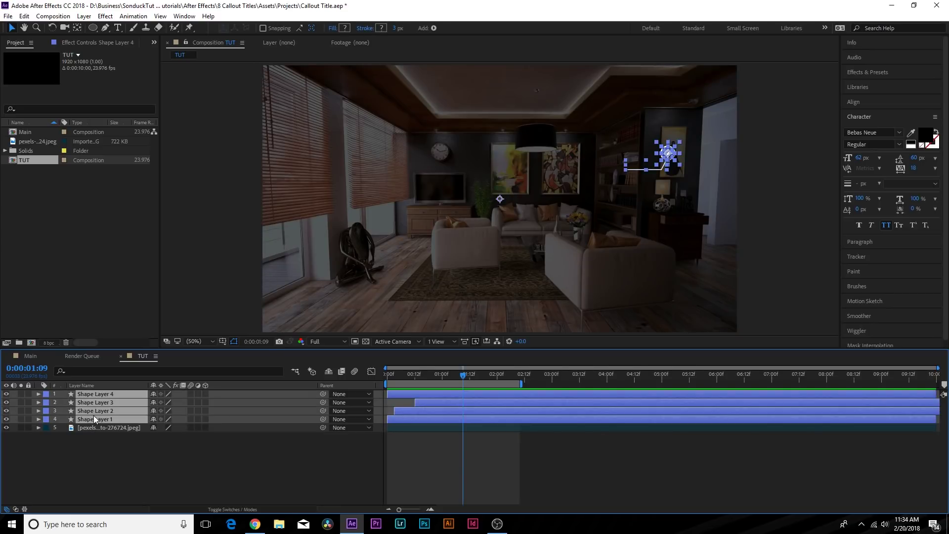
{"action": "key", "text": "ctrl+shift+c"}
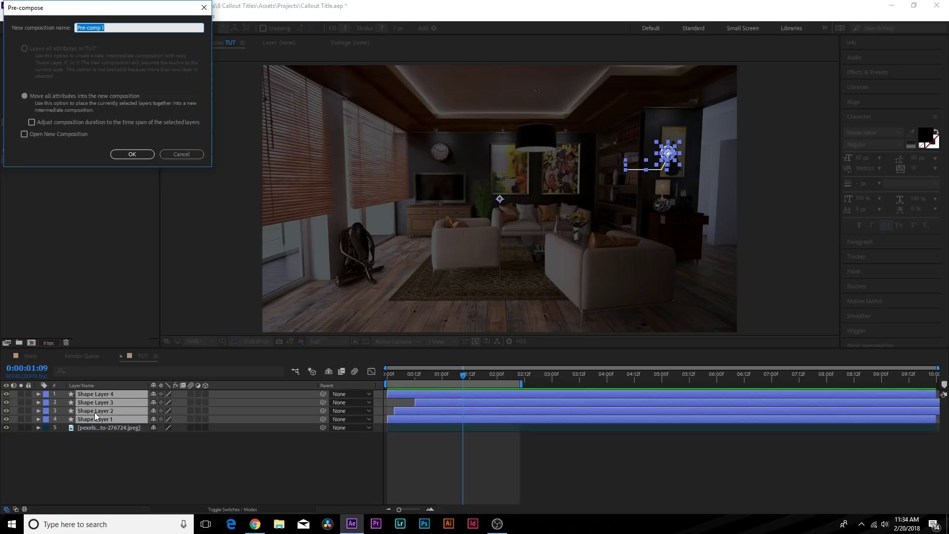
{"action": "type", "text": "Callout"}
{"action": "key", "text": "Return"}
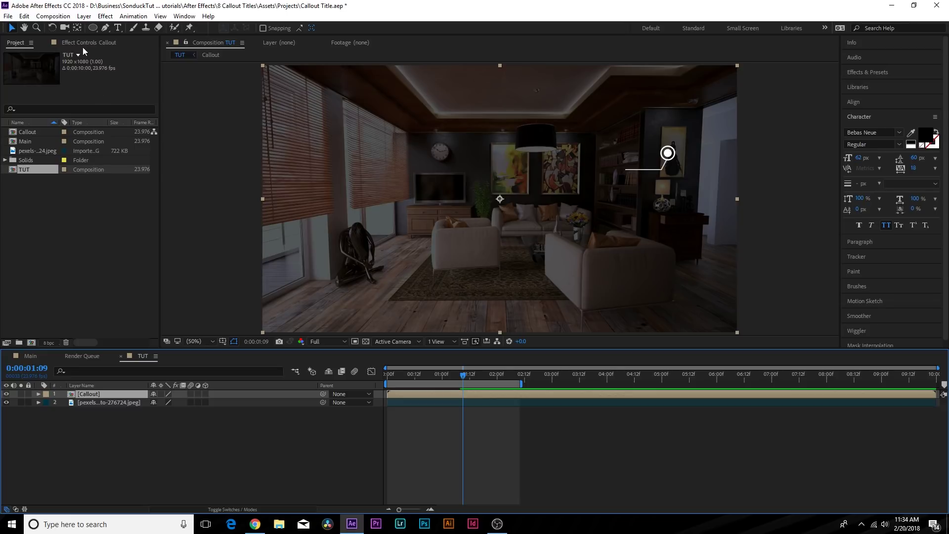
{"action": "left_click_drag", "start_coordinate": [90, 28], "coordinate": [119, 29]}
Draw a rectangle for the title box with no stroke and a solid white fill.
{"action": "scroll", "coordinate": [593, 139], "scroll_direction": "up", "scroll_amount": 2}
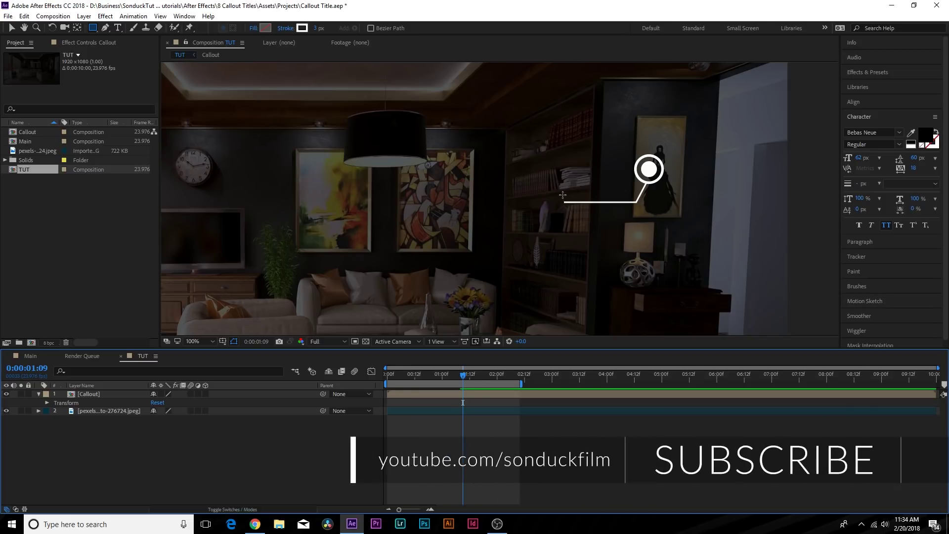
{"action": "left_click_drag", "start_coordinate": [561, 182], "coordinate": [337, 227]}
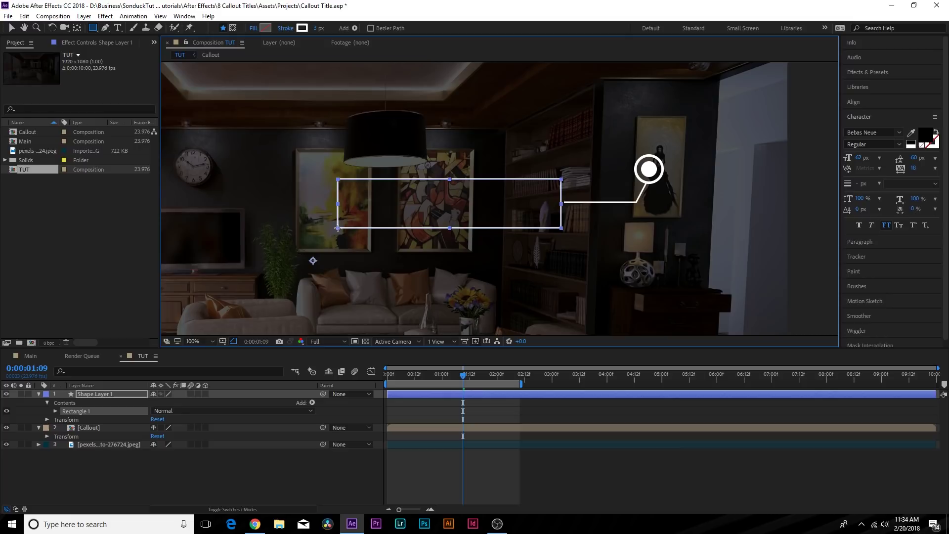
{"action": "left_click", "coordinate": [285, 27]}
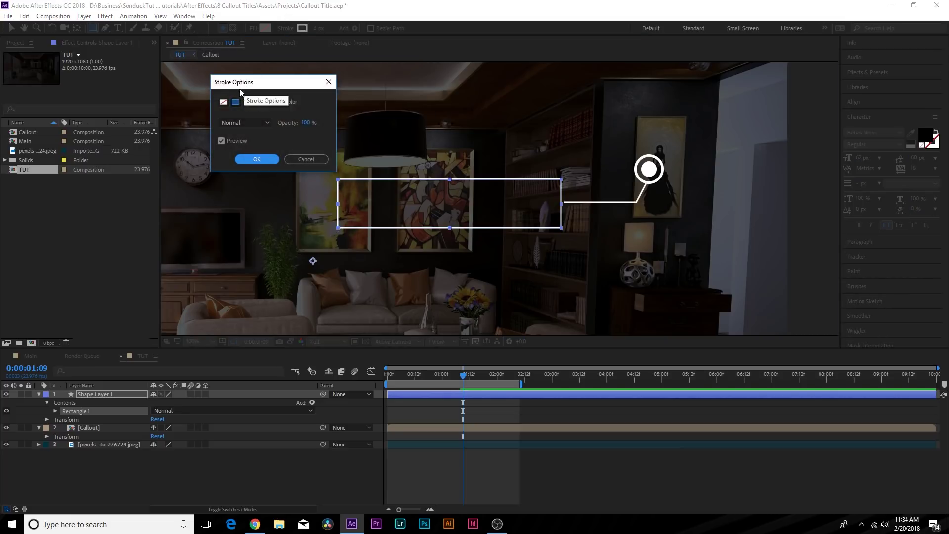
{"action": "left_click", "coordinate": [223, 102]}
{"action": "left_click", "coordinate": [257, 159]}
{"action": "left_click", "coordinate": [254, 28]}
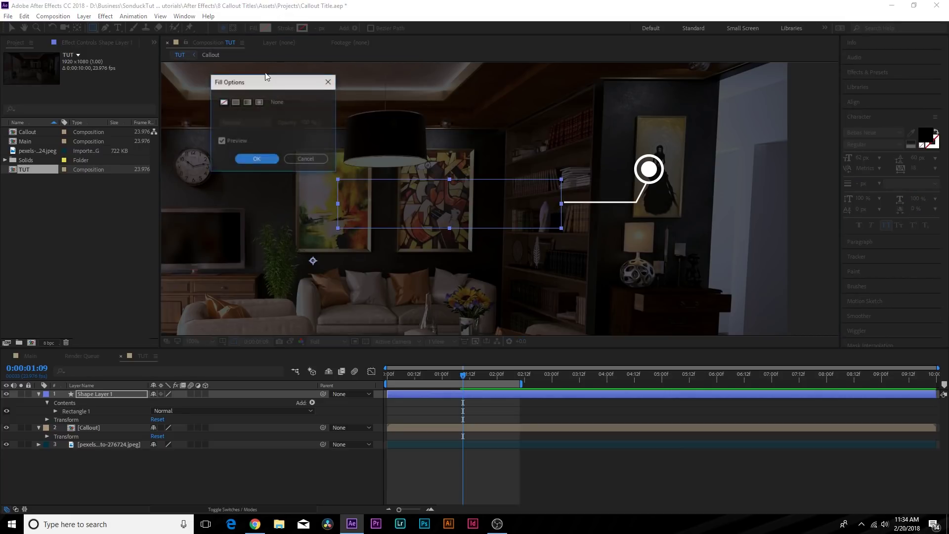
{"action": "left_click", "coordinate": [235, 102]}
{"action": "left_click", "coordinate": [256, 159]}
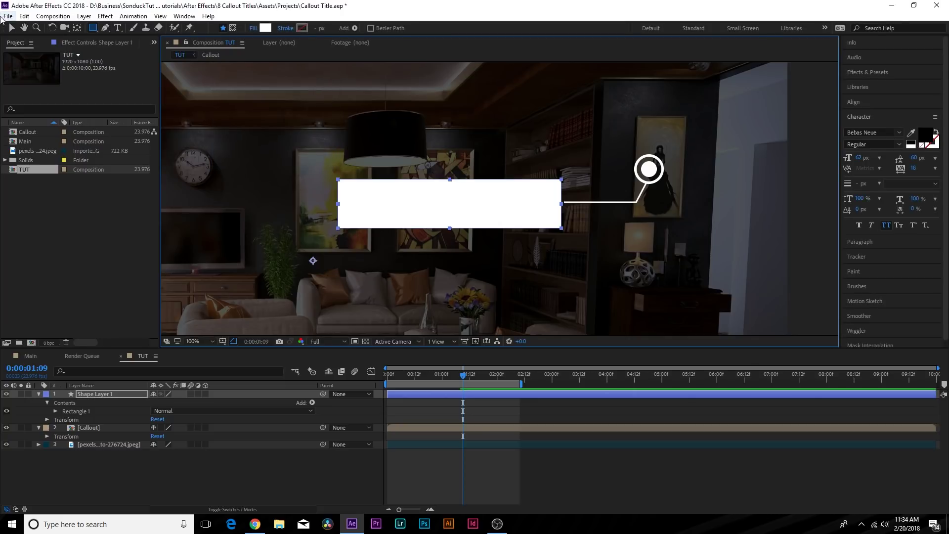
Move the white box to the lower end of the callout line and fit the viewer.
{"action": "left_click", "coordinate": [11, 28]}
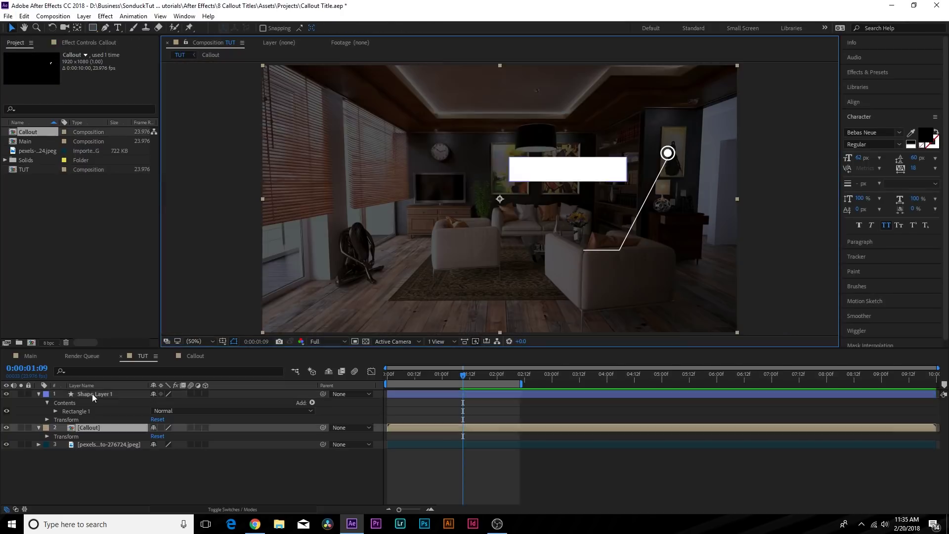
{"action": "left_click_drag", "start_coordinate": [596, 171], "coordinate": [549, 253]}
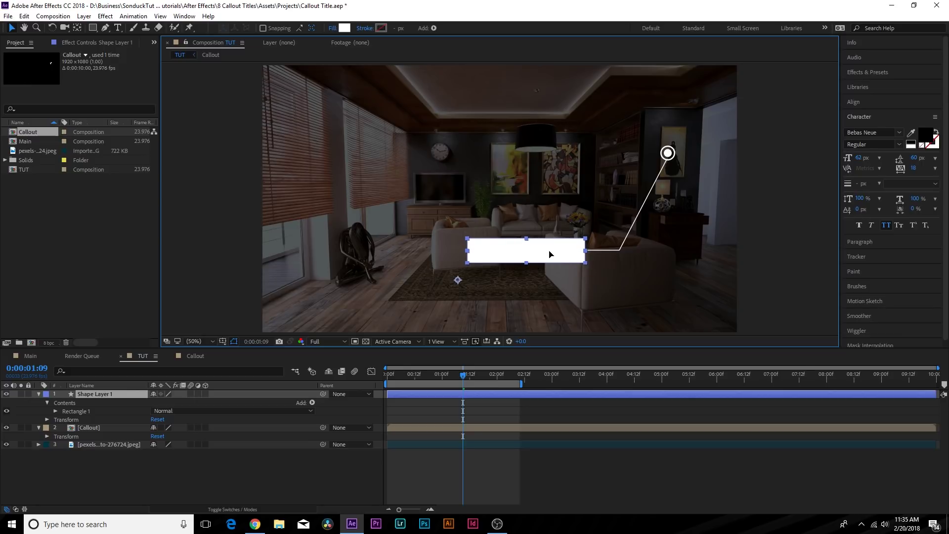
{"action": "left_click", "coordinate": [202, 341]}
{"action": "left_click", "coordinate": [200, 161]}
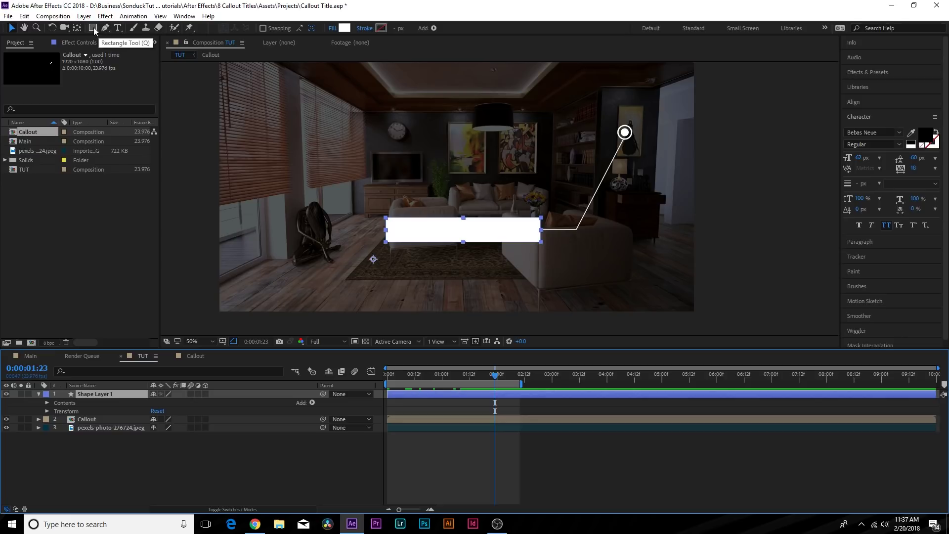
Draw a rectangle mask over the box's right end and keyframe its Mask Path at 1:07.
{"action": "left_click", "coordinate": [92, 28]}
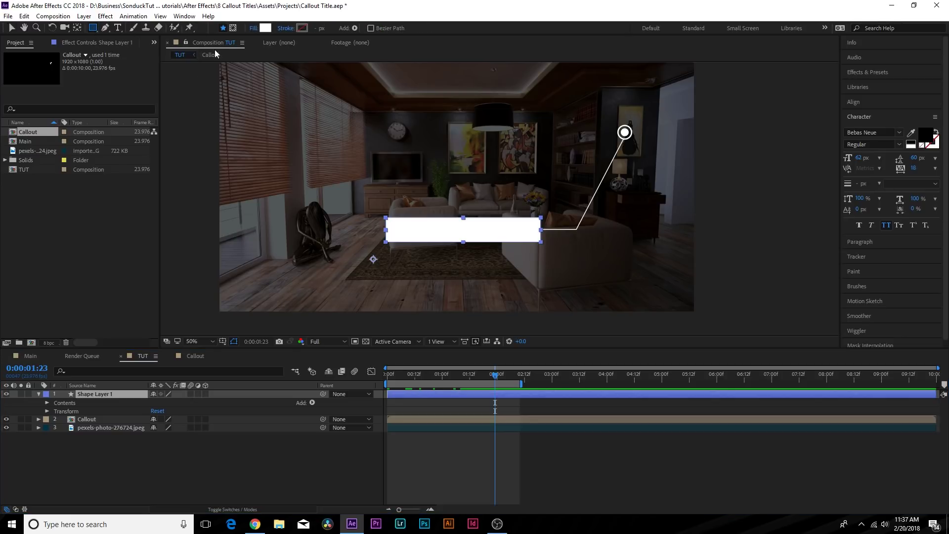
{"action": "left_click", "coordinate": [234, 29]}
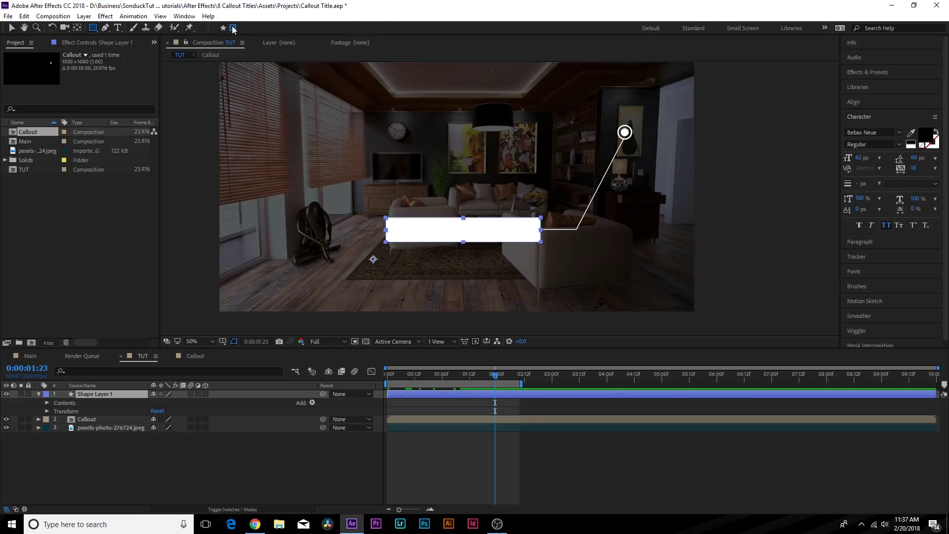
{"action": "left_click_drag", "start_coordinate": [541, 201], "coordinate": [573, 272]}
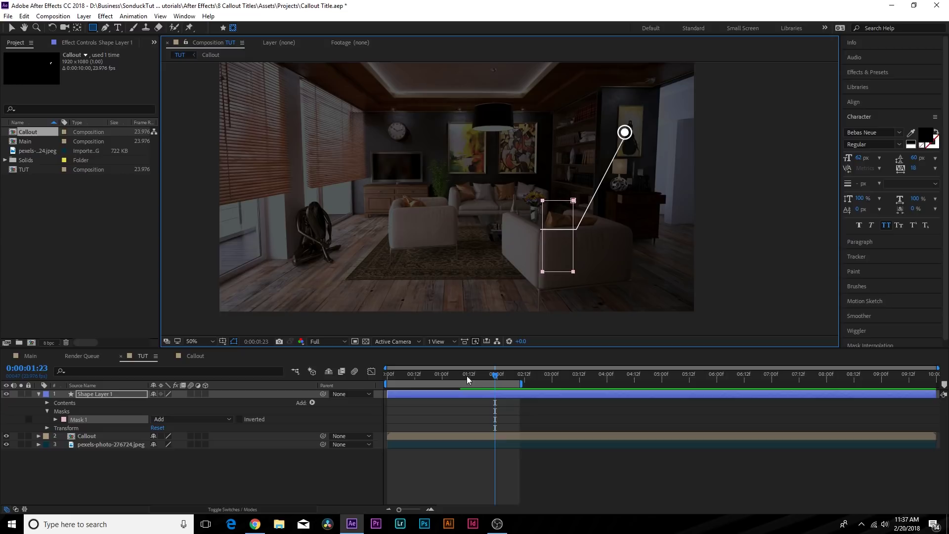
{"action": "left_click_drag", "start_coordinate": [482, 375], "coordinate": [458, 381]}
{"action": "key", "text": "n"}
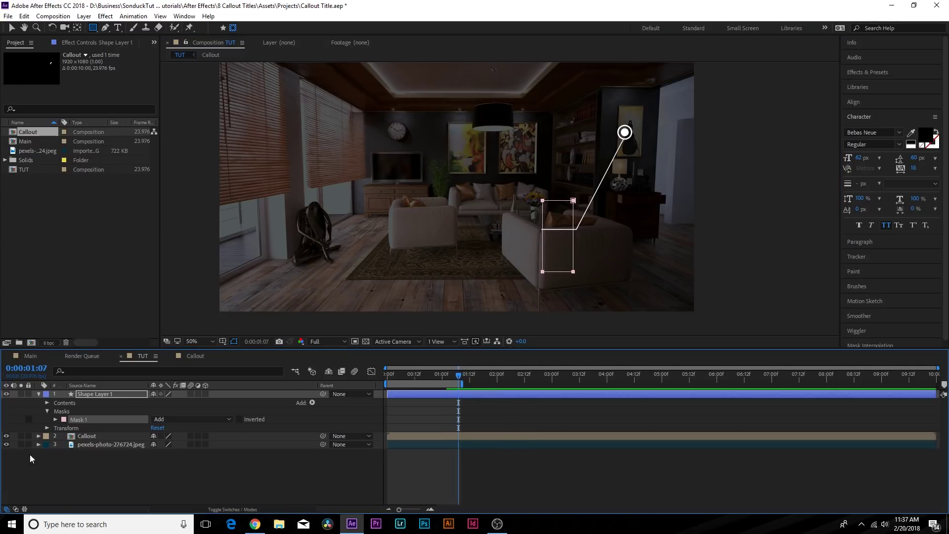
{"action": "left_click", "coordinate": [56, 420]}
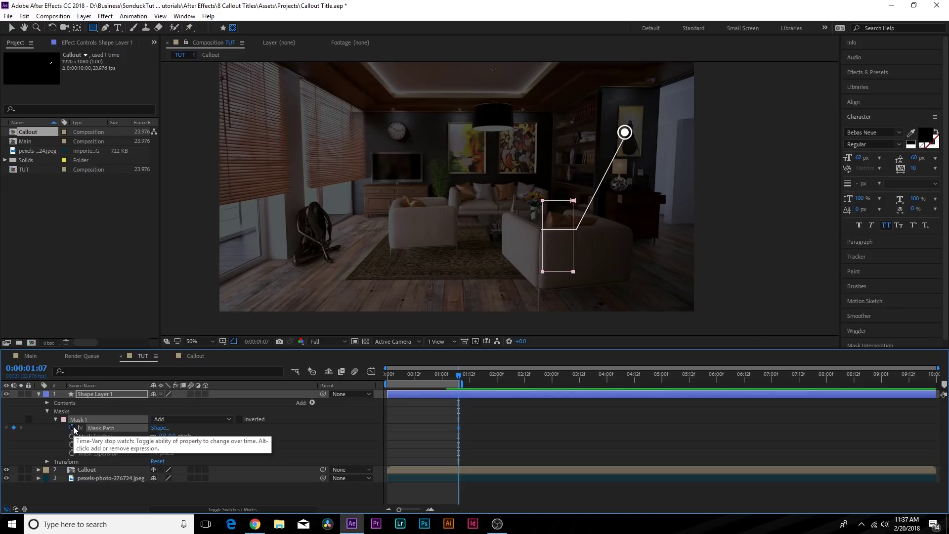
{"action": "left_click", "coordinate": [73, 428]}
At 2:08, drag the mask's left edge leftward to reveal the whole title box.
{"action": "left_click_drag", "start_coordinate": [466, 384], "coordinate": [516, 385]}
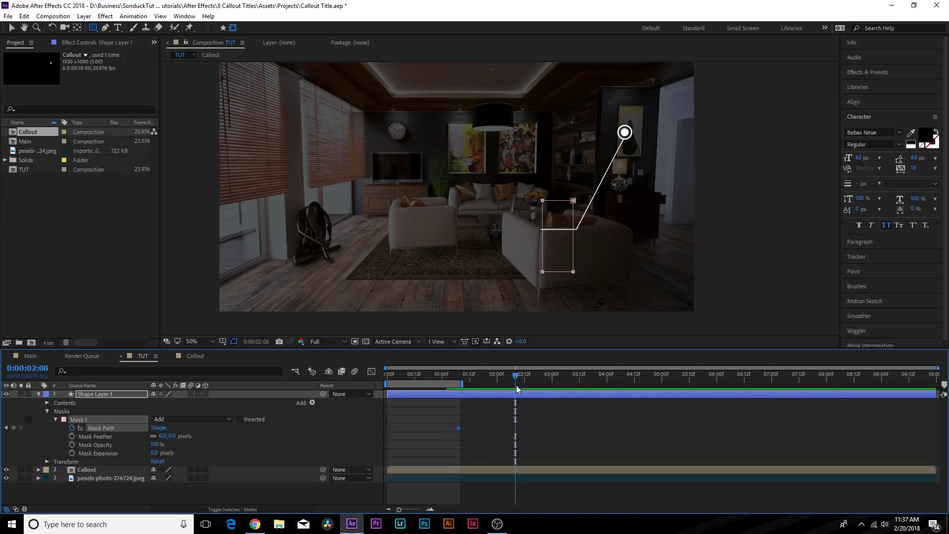
{"action": "key", "text": "v"}
{"action": "left_click", "coordinate": [543, 203]}
{"action": "double_click", "coordinate": [543, 203]}
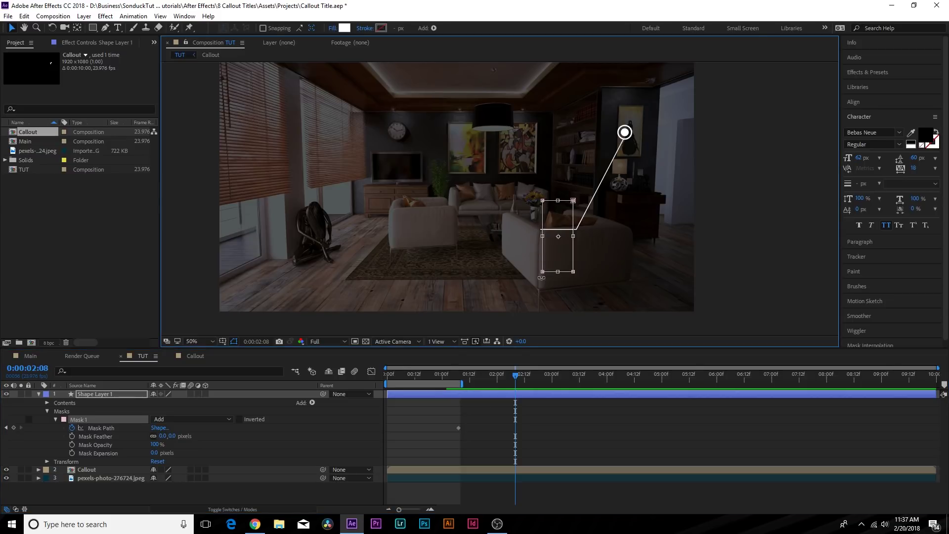
{"action": "left_click", "coordinate": [85, 415]}
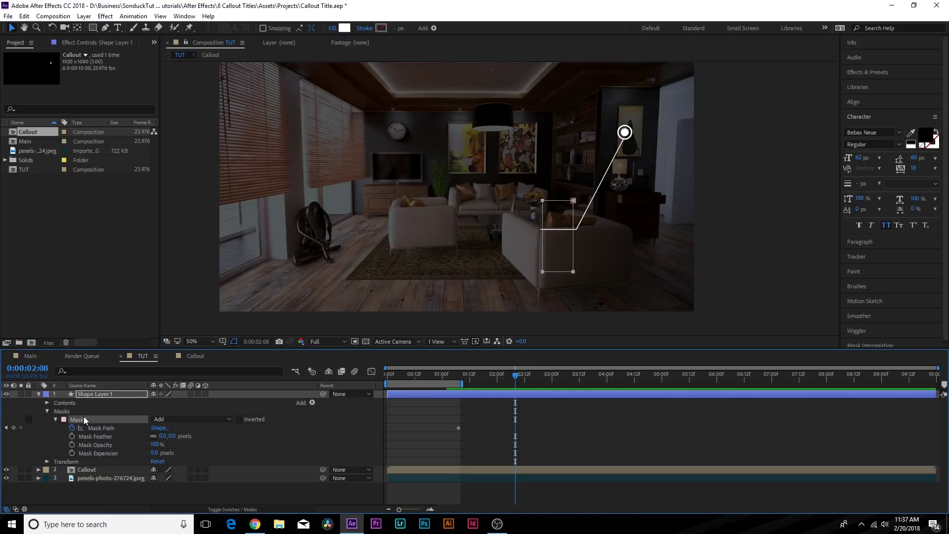
{"action": "left_click", "coordinate": [543, 203]}
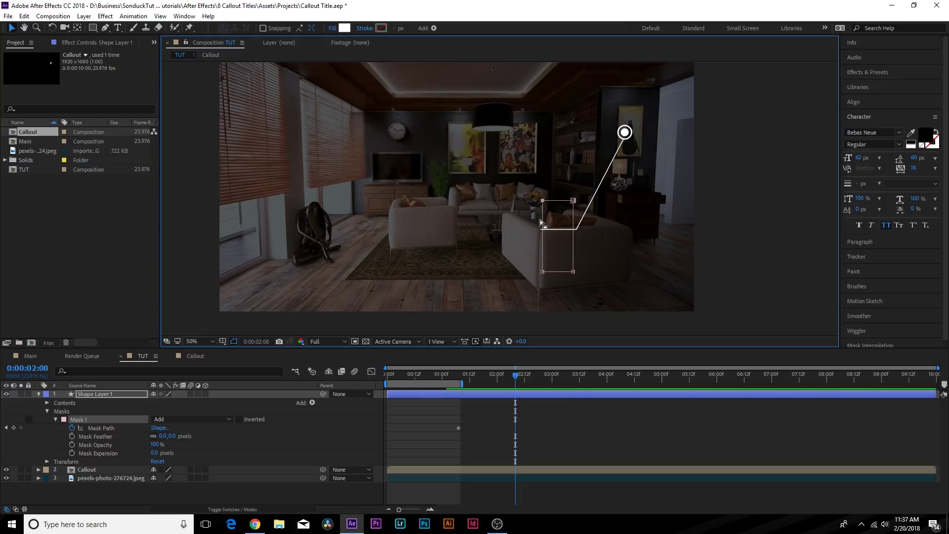
{"action": "left_click_drag", "start_coordinate": [544, 273], "coordinate": [385, 275]}
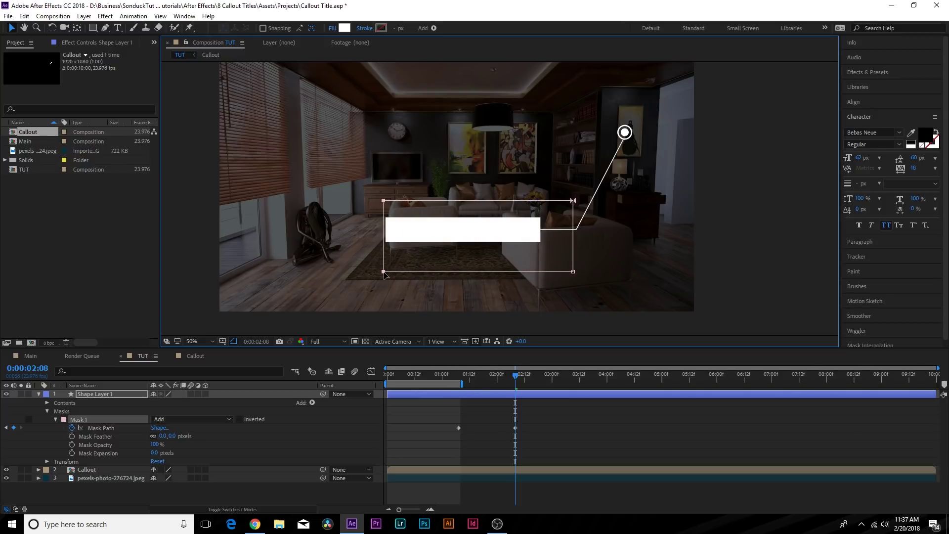
{"action": "left_click", "coordinate": [200, 341]}
{"action": "left_click", "coordinate": [207, 331]}
{"action": "left_click_drag", "start_coordinate": [447, 379], "coordinate": [515, 379]}
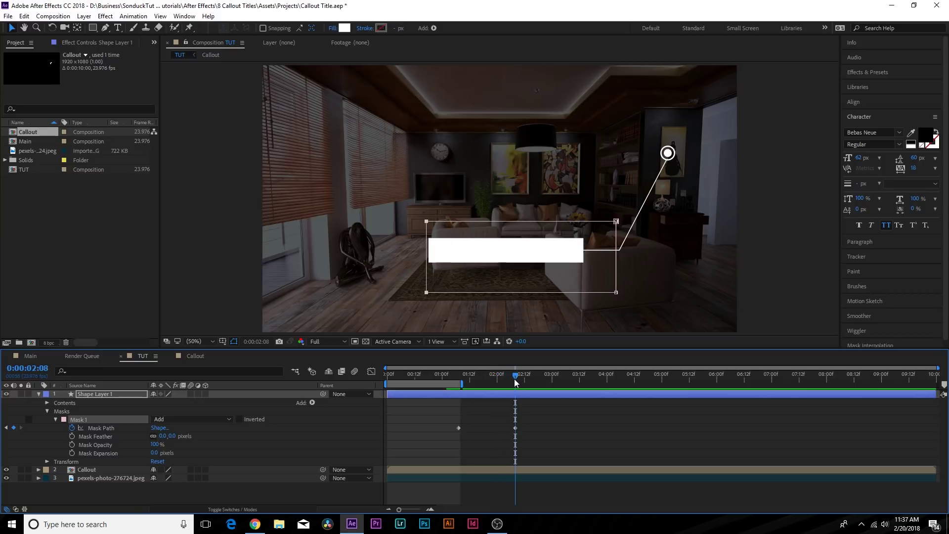
Duplicate the white box, fill the copy pink FF689A, and make it start later.
{"action": "left_click", "coordinate": [39, 395]}
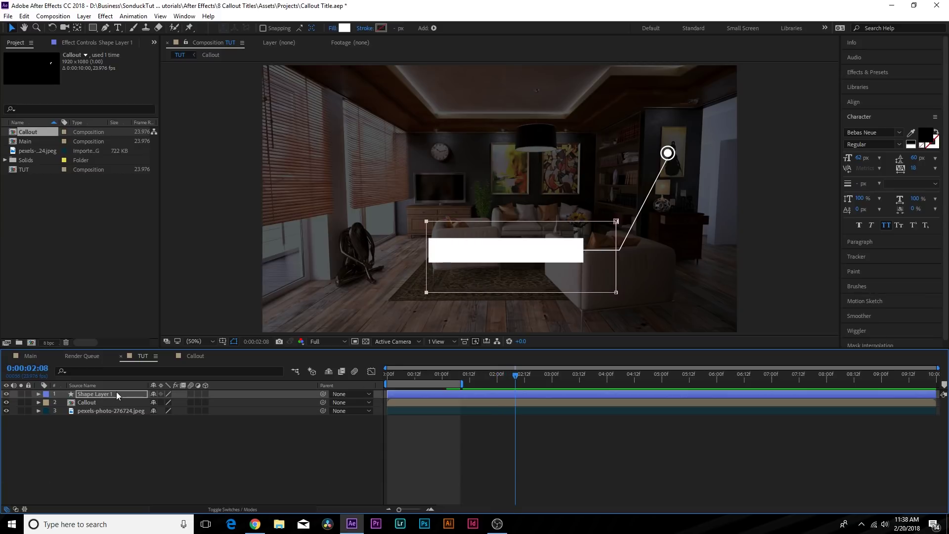
{"action": "left_click", "coordinate": [116, 392]}
{"action": "key", "text": "ctrl+d"}
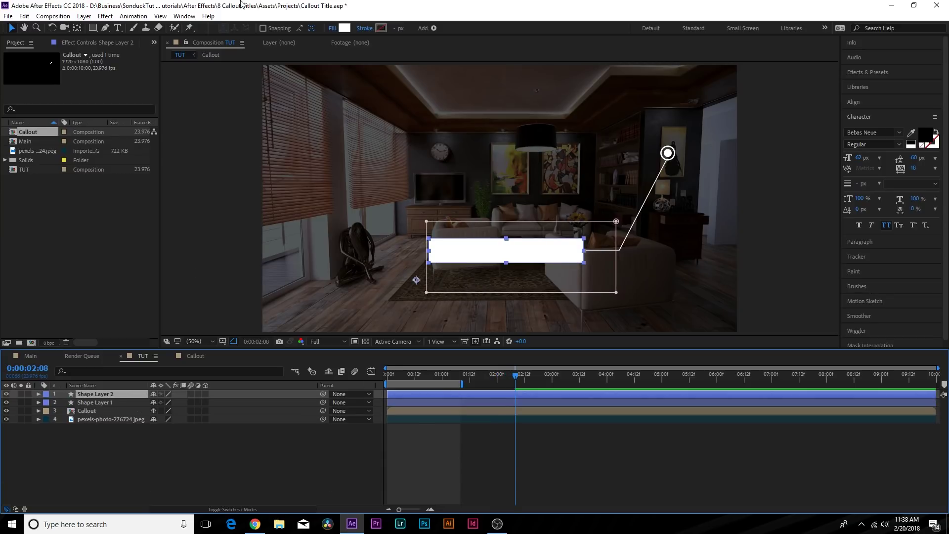
{"action": "left_click", "coordinate": [346, 29]}
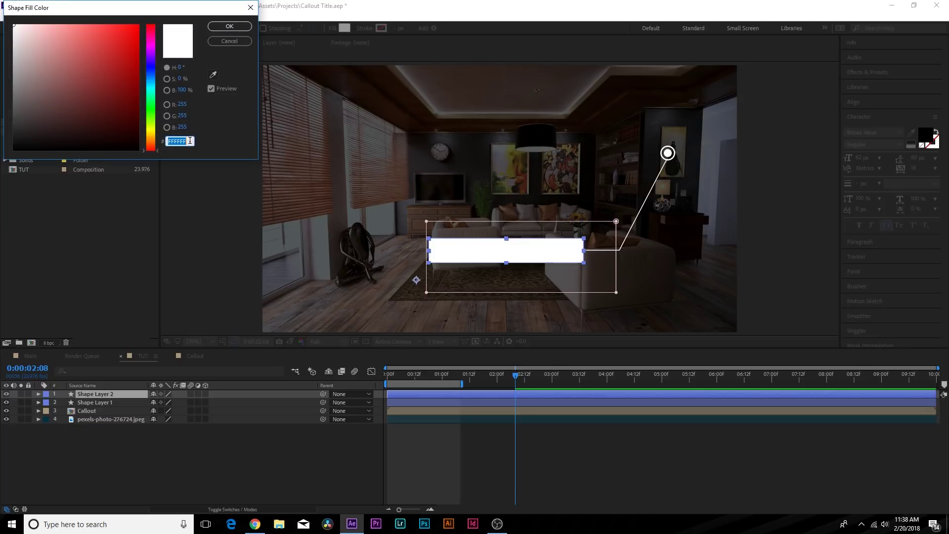
{"action": "type", "text": "FF689A"}
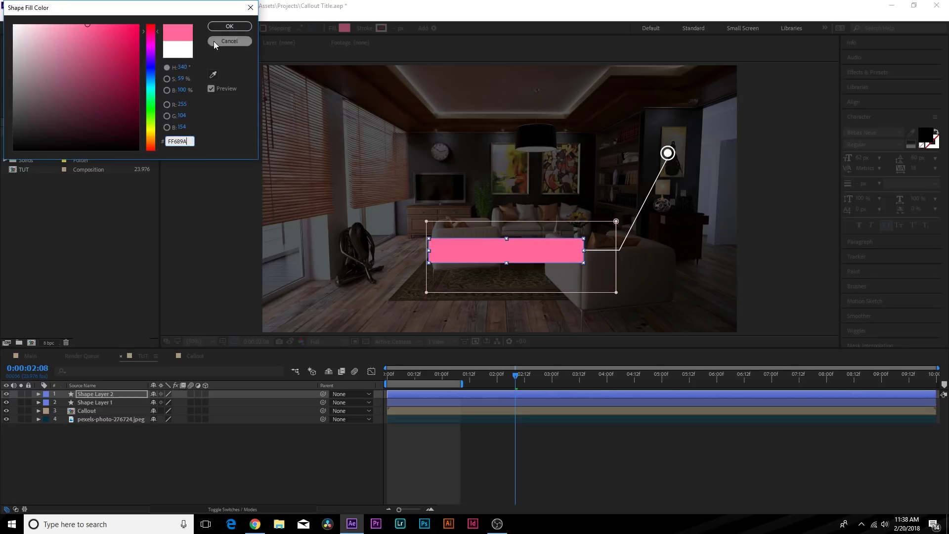
{"action": "left_click", "coordinate": [229, 26]}
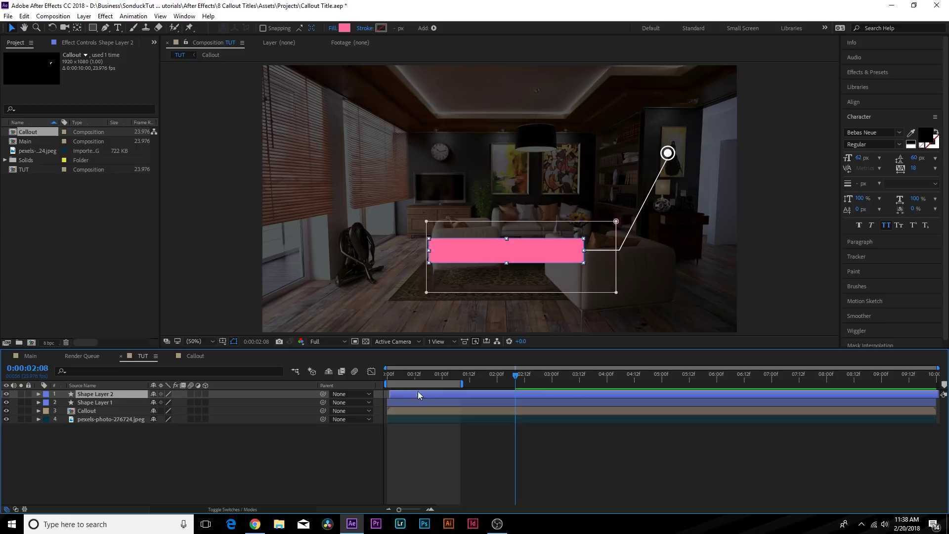
{"action": "left_click_drag", "start_coordinate": [417, 392], "coordinate": [476, 393]}
Duplicate the pink bar again and give that copy a black 000000 fill.
{"action": "key", "text": "ctrl+d"}
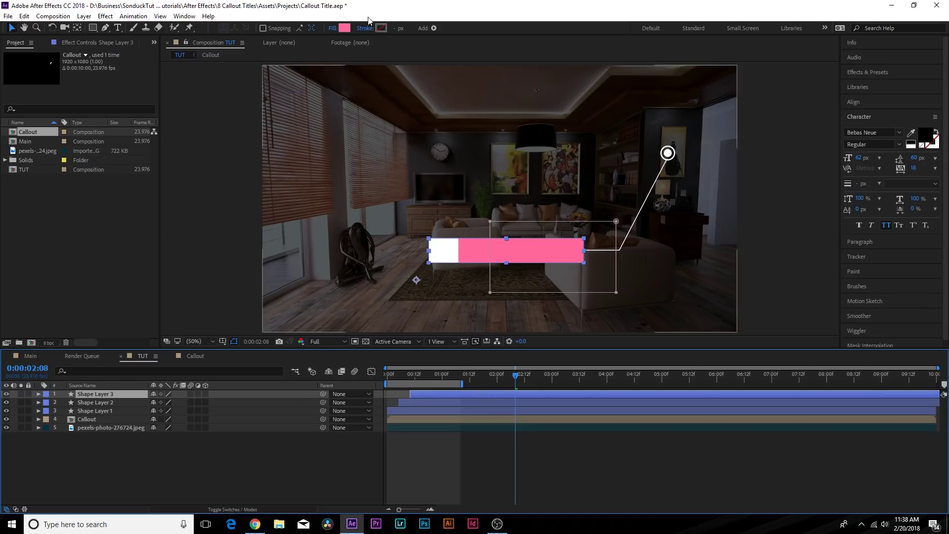
{"action": "left_click", "coordinate": [344, 27]}
{"action": "left_click", "coordinate": [13, 150]}
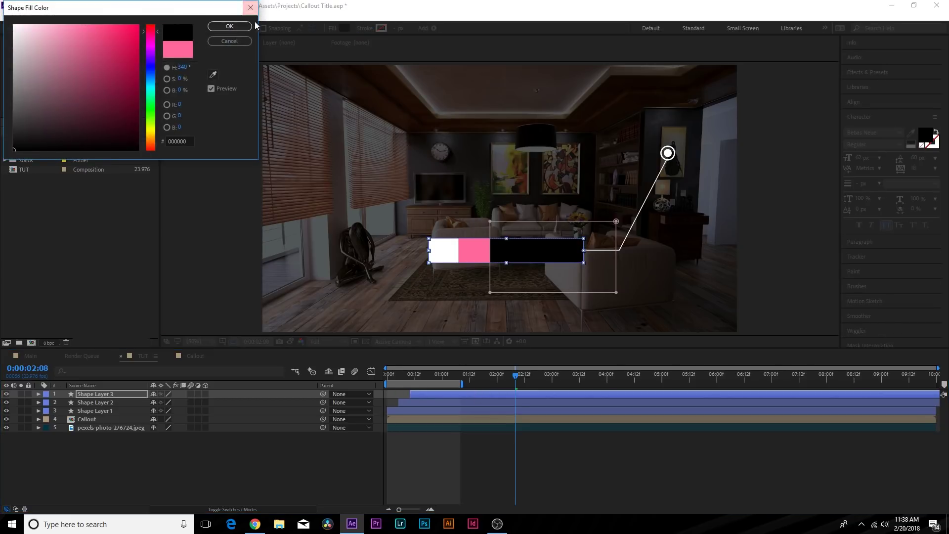
{"action": "left_click", "coordinate": [252, 26]}
{"action": "left_click_drag", "start_coordinate": [433, 381], "coordinate": [543, 387]}
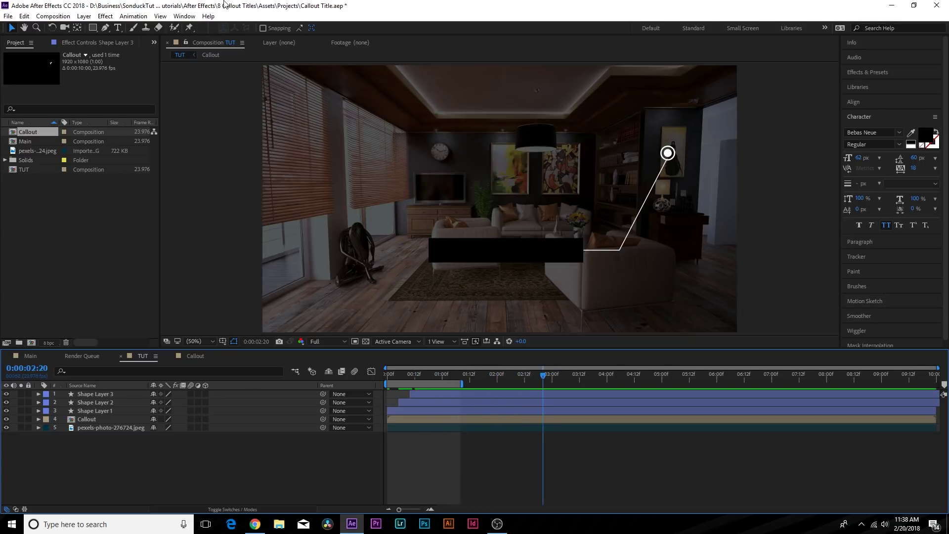
{"action": "left_click", "coordinate": [117, 28]}
Set the text colour to white and type 'SONDUCKFILM PAINTING' onto the black title bar.
{"action": "left_click", "coordinate": [459, 257]}
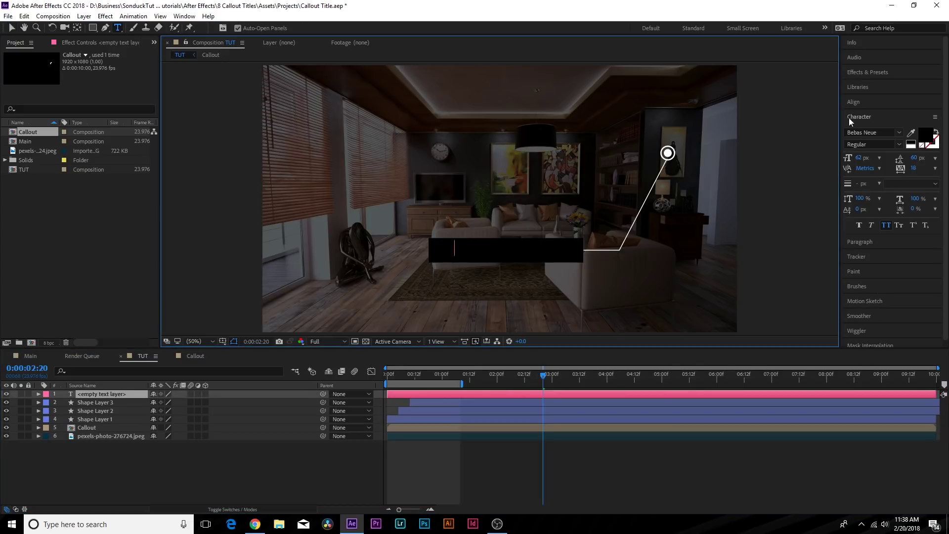
{"action": "left_click", "coordinate": [925, 134]}
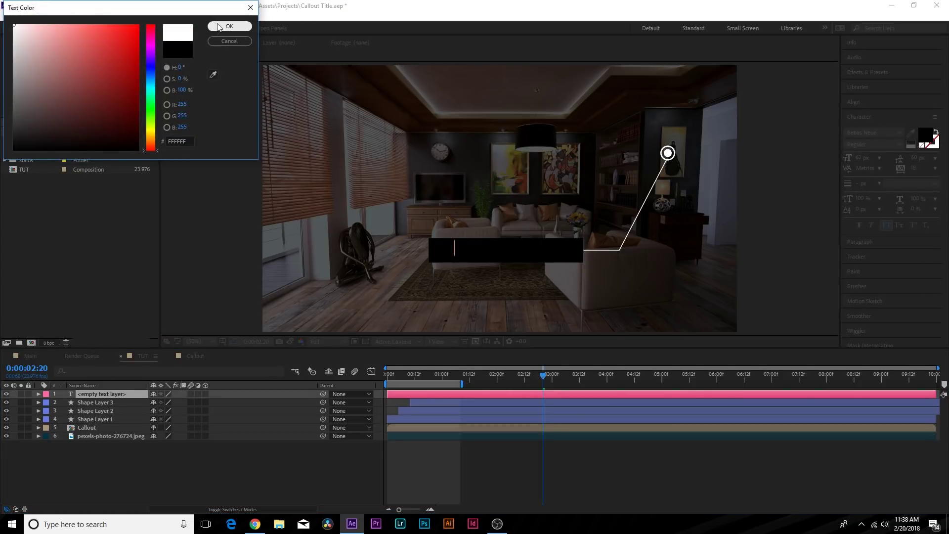
{"action": "left_click", "coordinate": [229, 27]}
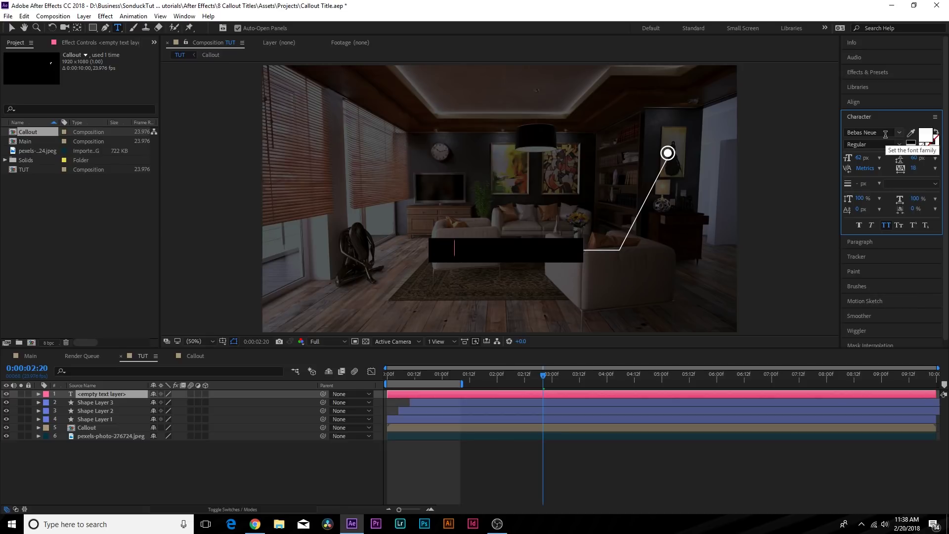
{"action": "left_click", "coordinate": [455, 248]}
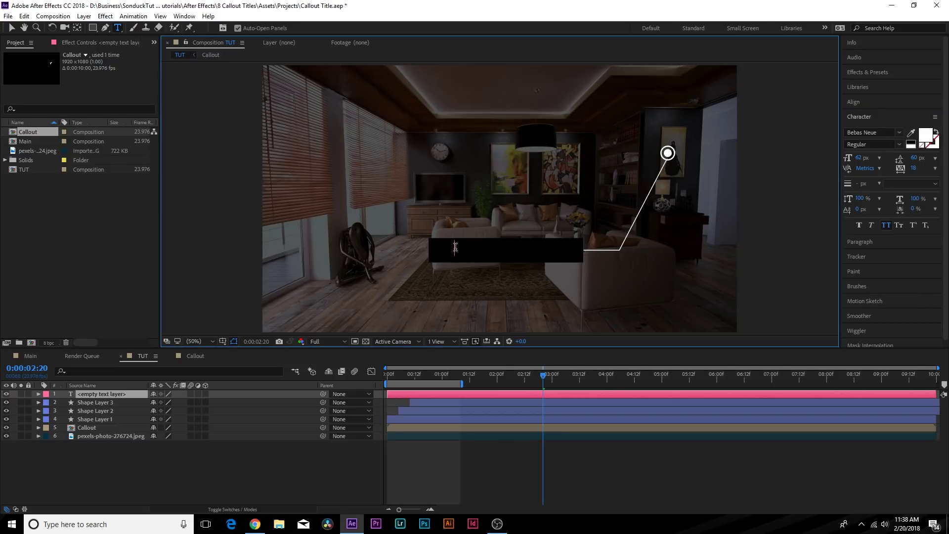
{"action": "type", "text": "sonduckfilm"}
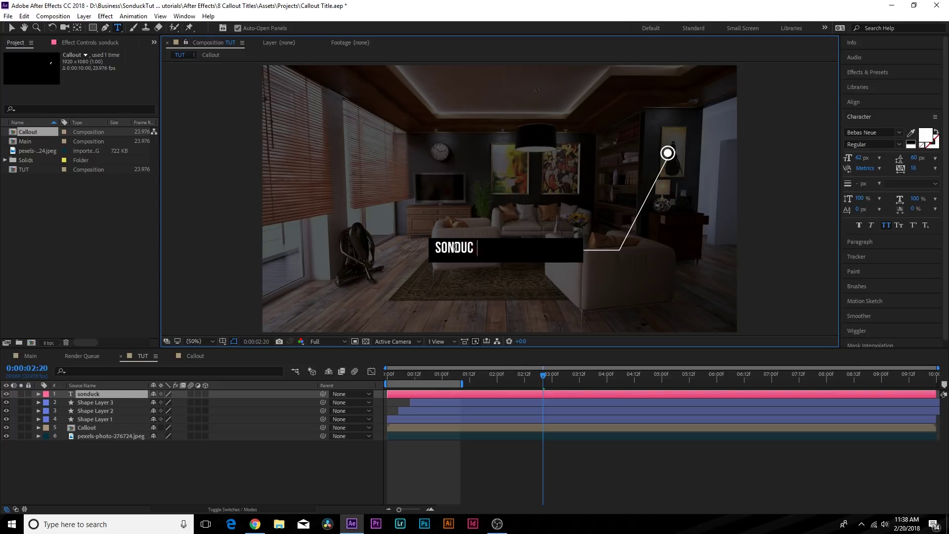
{"action": "type", "text": " painting"}
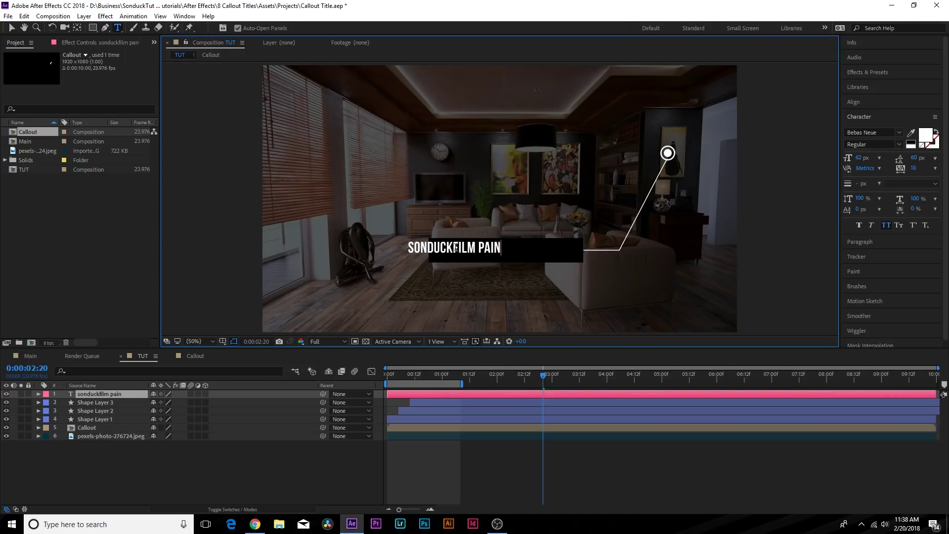
{"action": "left_click", "coordinate": [13, 27]}
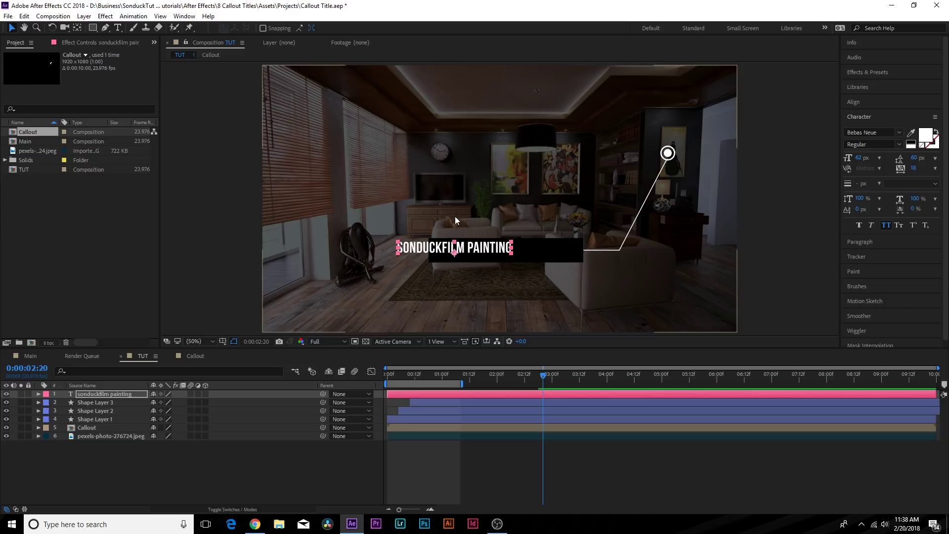
{"action": "left_click", "coordinate": [515, 254]}
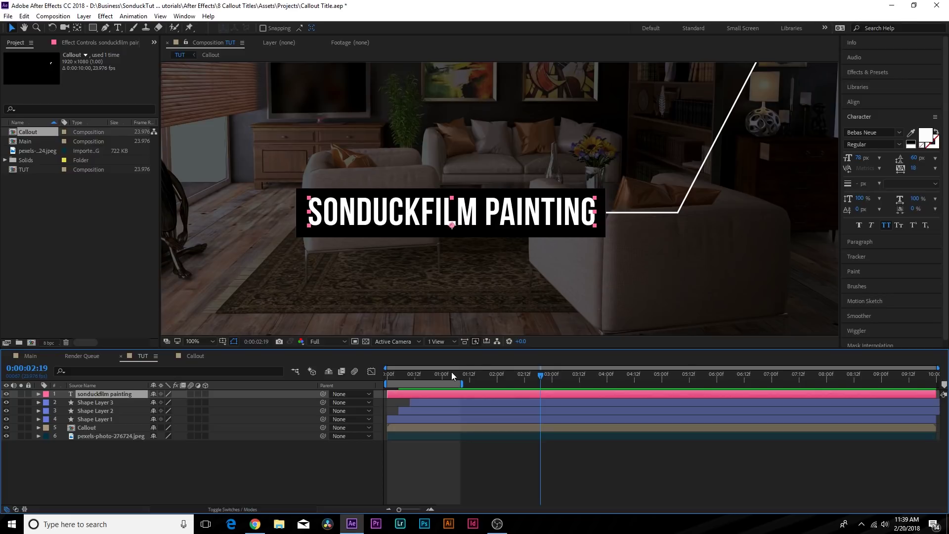
Pre-compose the title layer as 'MAIN TITLE' and draw a rectangle mask around the text.
{"action": "key", "text": "ctrl+shift+c"}
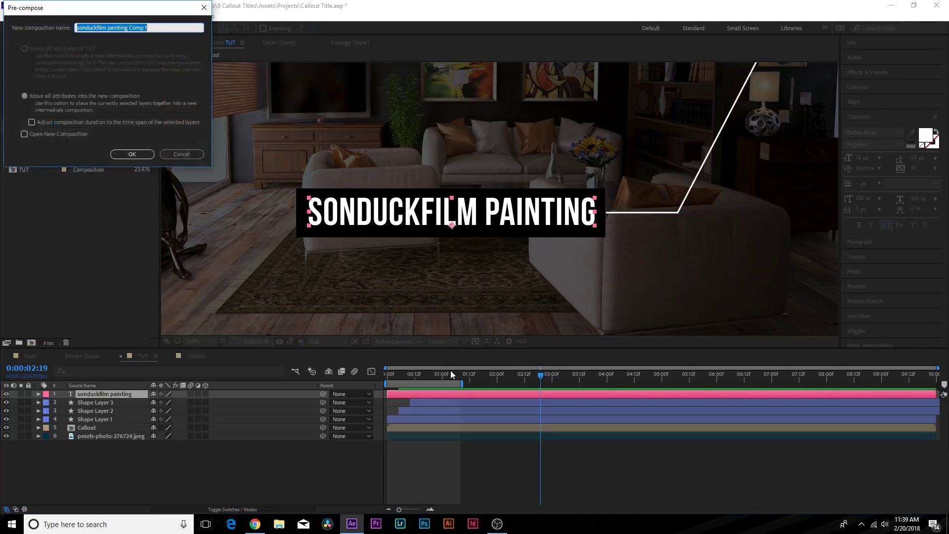
{"action": "type", "text": "MAI"}
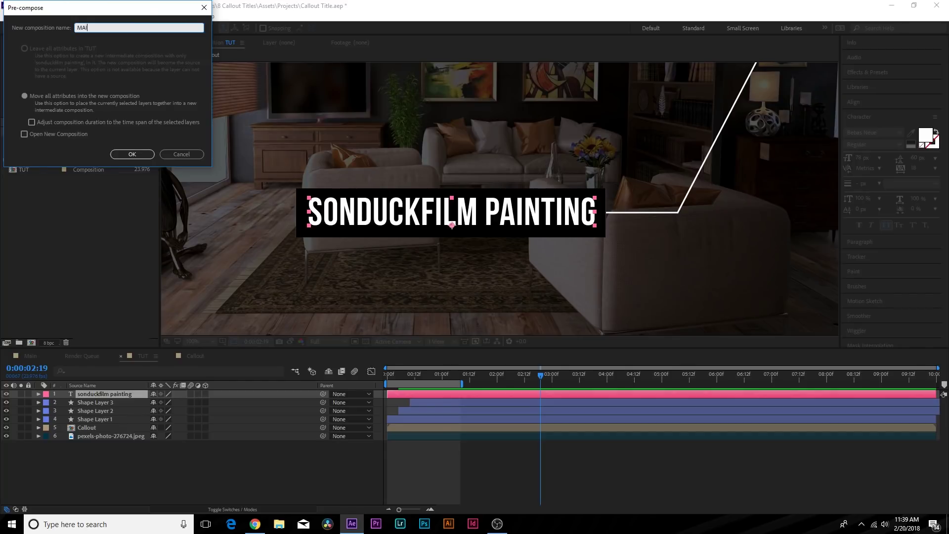
{"action": "type", "text": "N TITLE"}
{"action": "key", "text": "Return"}
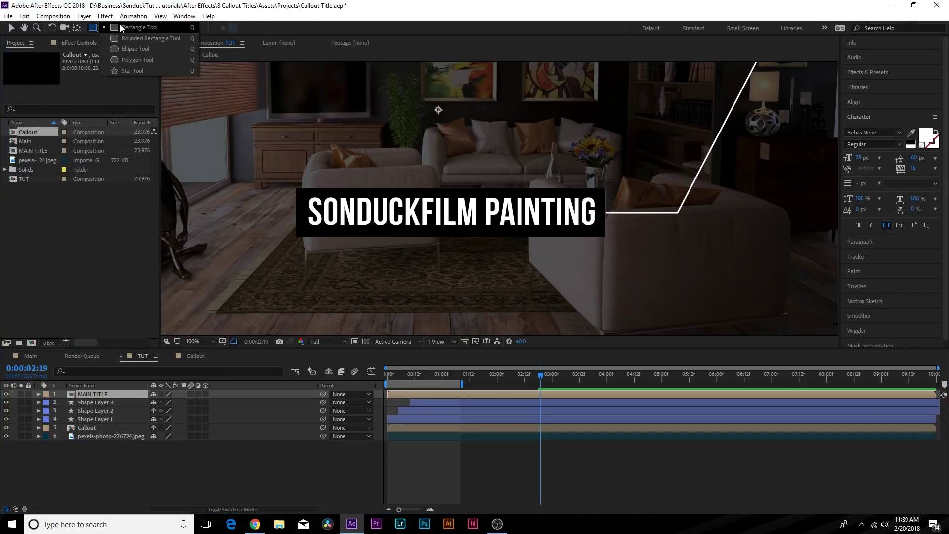
{"action": "left_click_drag", "start_coordinate": [557, 242], "coordinate": [638, 260]}
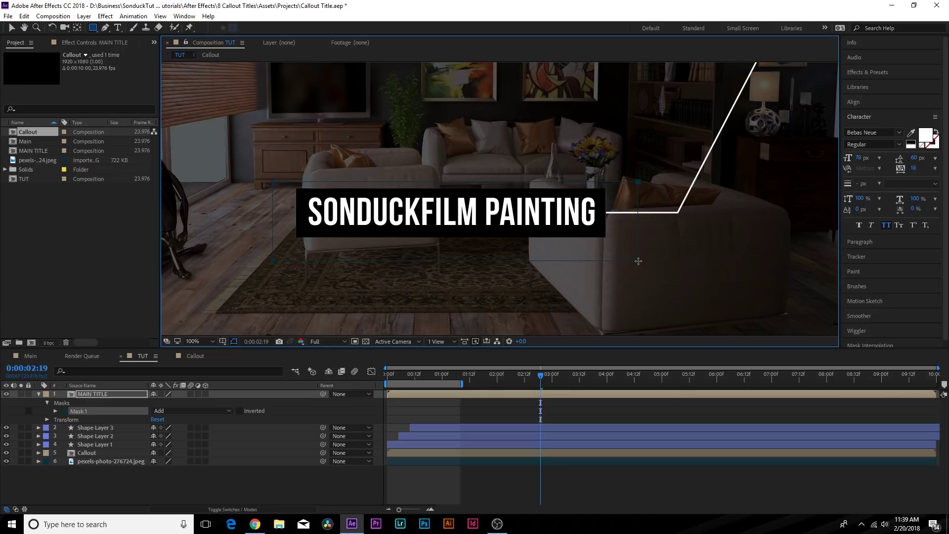
Inside MAIN TITLE, keyframe the text's Position so it slides in from the left.
{"action": "double_click", "coordinate": [99, 394]}
{"action": "left_click", "coordinate": [108, 394]}
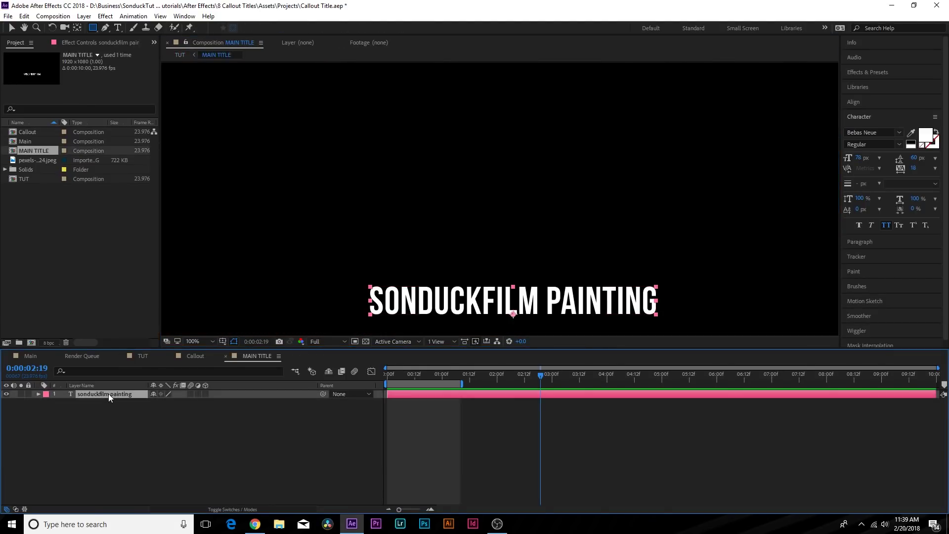
{"action": "key", "text": "p"}
{"action": "left_click", "coordinate": [64, 402]}
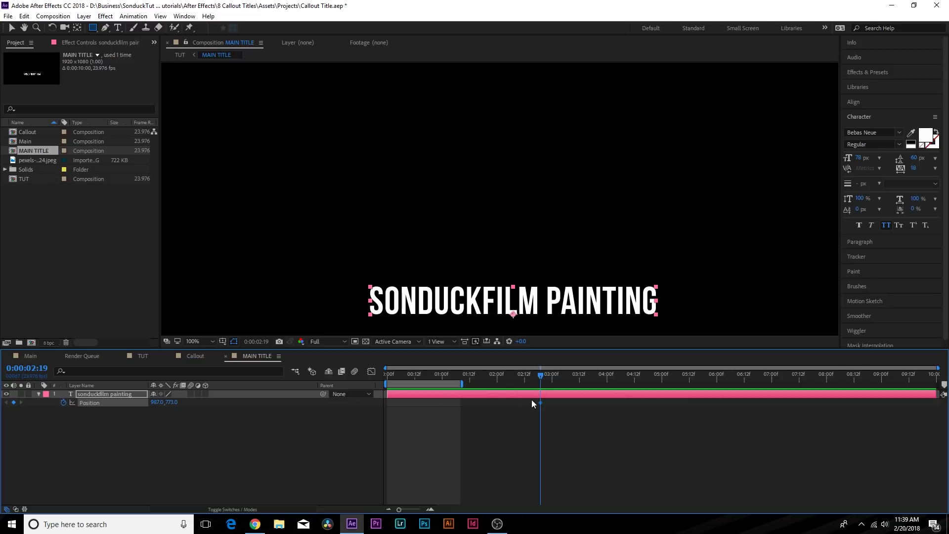
{"action": "left_click_drag", "start_coordinate": [541, 378], "coordinate": [575, 402]}
{"action": "left_click_drag", "start_coordinate": [158, 402], "coordinate": [106, 406]}
{"action": "scroll", "coordinate": [380, 291], "scroll_direction": "down", "scroll_amount": 2}
{"action": "left_click_drag", "start_coordinate": [553, 414], "coordinate": [592, 389]}
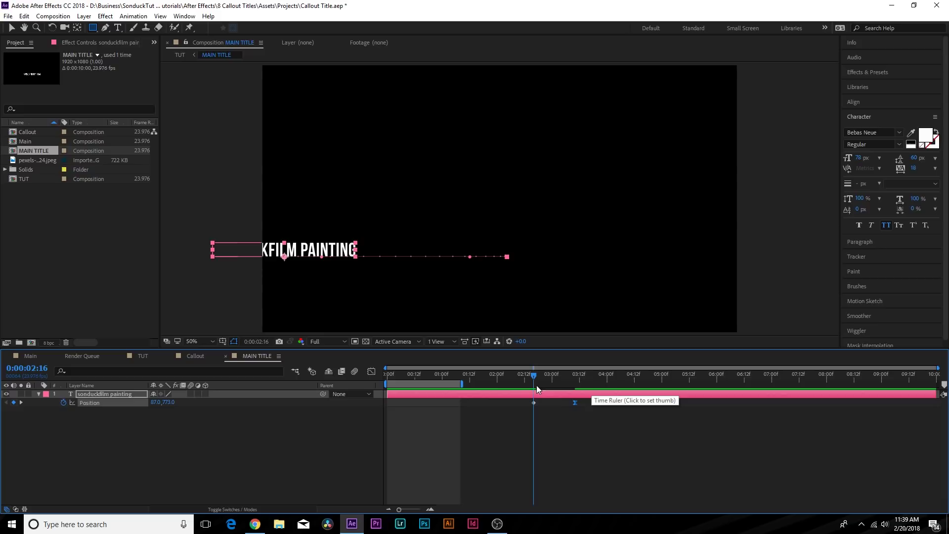
{"action": "key", "text": "space"}
{"action": "left_click", "coordinate": [199, 356]}
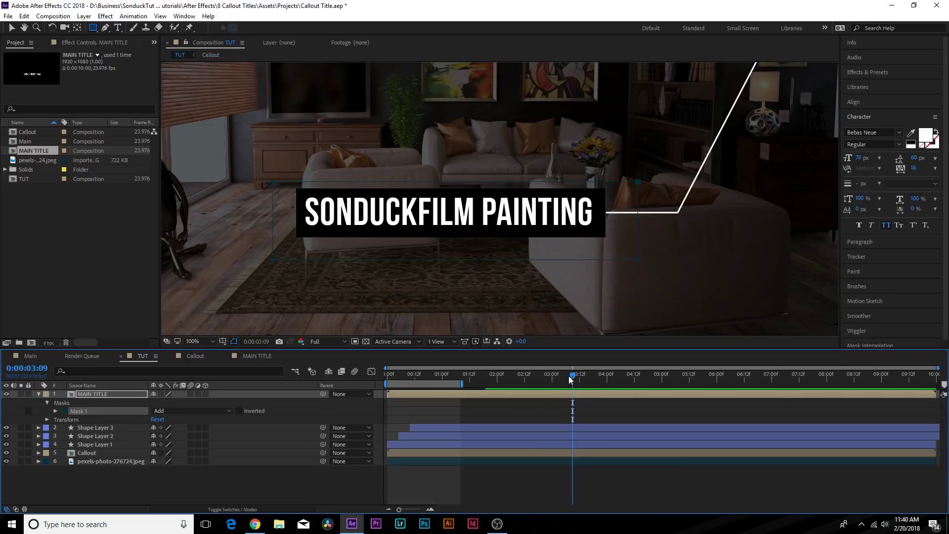
{"action": "mouse_move", "coordinate": [568, 379]}
{"action": "left_mouse_down"}
{"action": "mouse_move", "coordinate": [529, 379]}
{"action": "mouse_move", "coordinate": [570, 376]}
{"action": "left_mouse_up"}
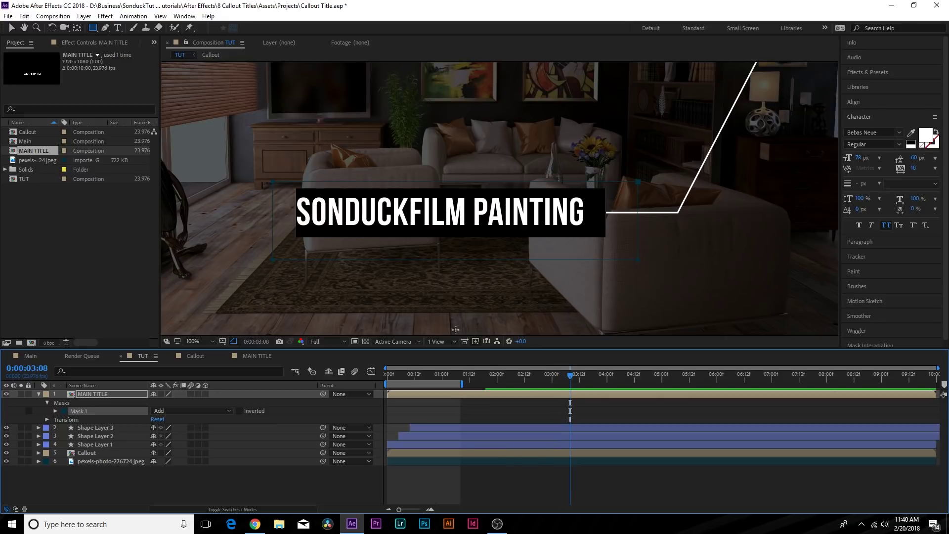
Pull the mask's left edge in to the black bar and preview the title reveal.
{"action": "key", "text": "v"}
{"action": "left_click", "coordinate": [274, 187]}
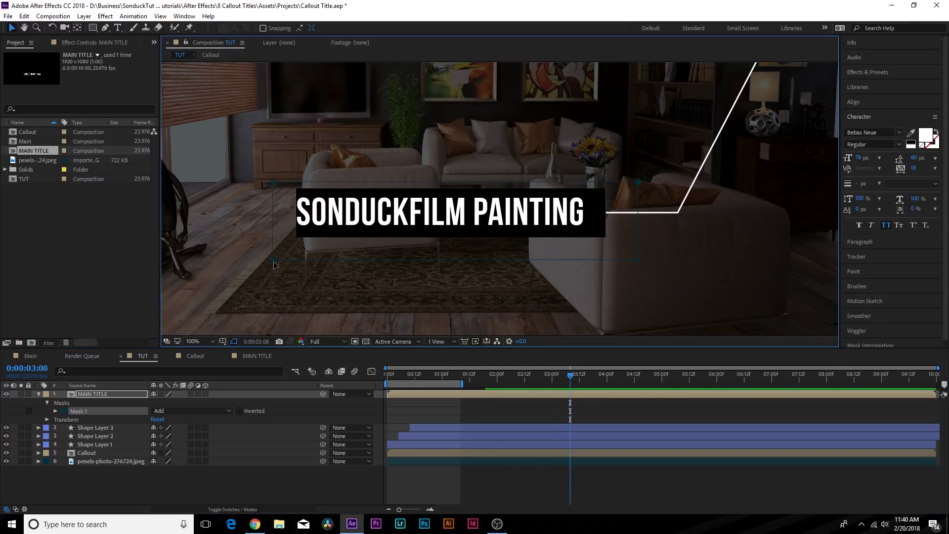
{"action": "left_click_drag", "start_coordinate": [274, 262], "coordinate": [297, 260]}
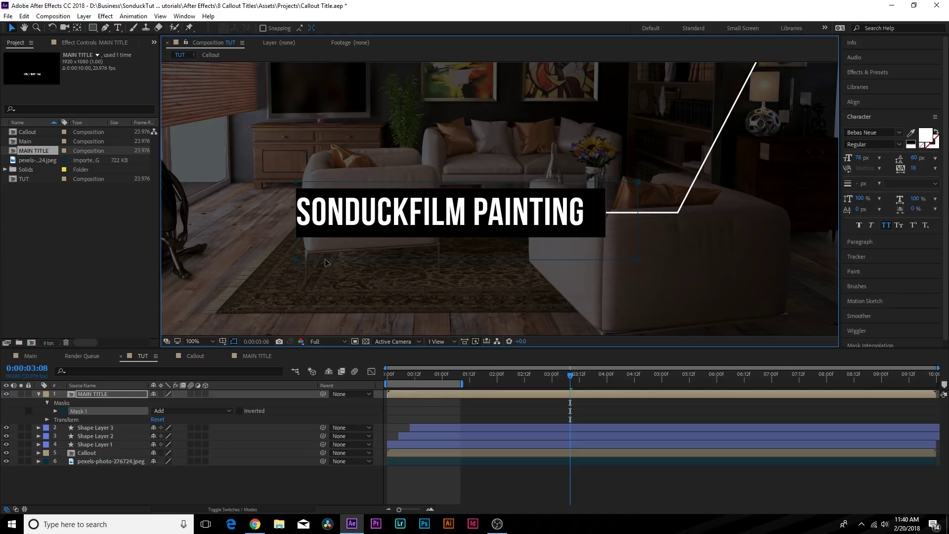
{"action": "left_click_drag", "start_coordinate": [546, 374], "coordinate": [579, 376]}
{"action": "key", "text": "shift+slash"}
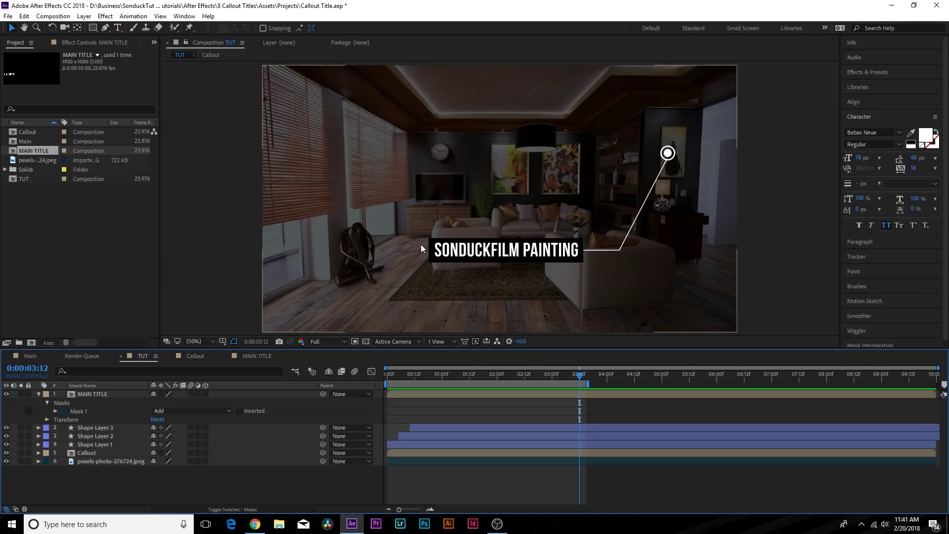
{"action": "left_click_drag", "start_coordinate": [92, 27], "coordinate": [111, 28]}
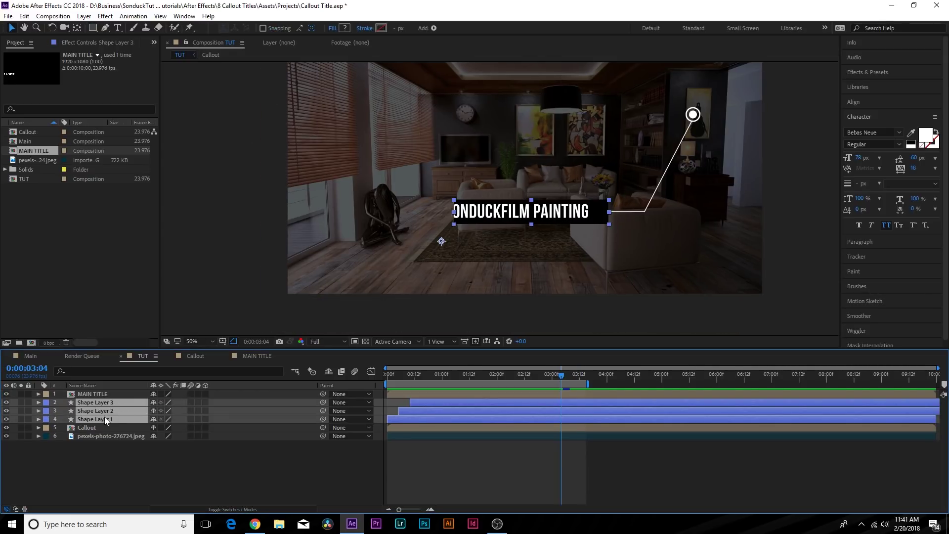
Duplicate the three shape layers above MAIN TITLE and shrink the copied box to a small square.
{"action": "key", "text": "ctrl+d"}
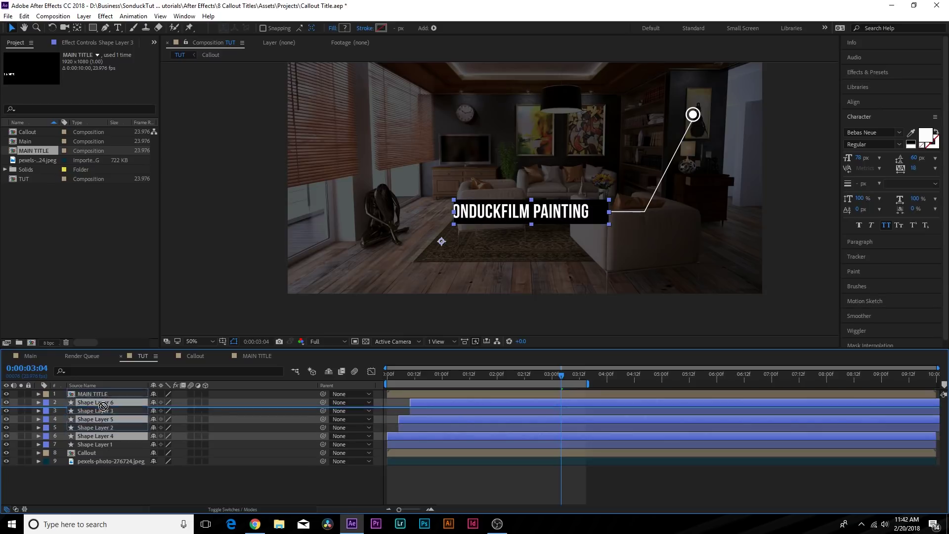
{"action": "key", "text": "ctrl+bracketright"}
{"action": "key", "text": "ctrl+bracketright"}
{"action": "key", "text": "ctrl+bracketright"}
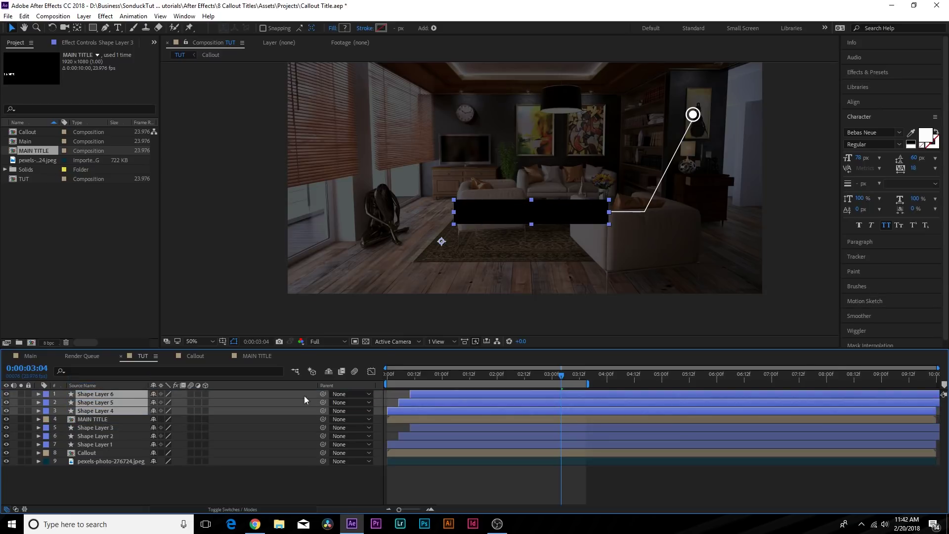
{"action": "mouse_move", "coordinate": [611, 212]}
{"action": "left_mouse_down"}
{"action": "mouse_move", "coordinate": [432, 215]}
{"action": "mouse_move", "coordinate": [441, 215]}
{"action": "left_mouse_up"}
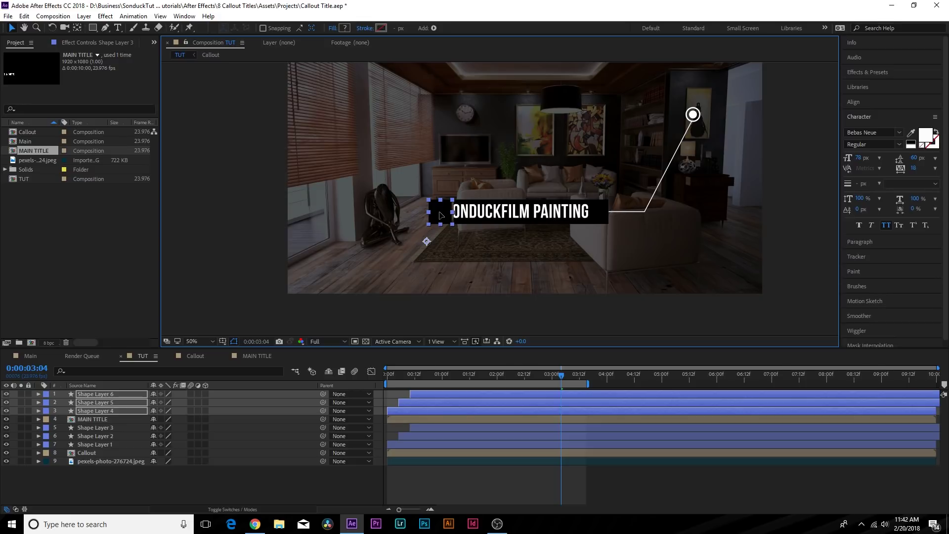
{"action": "scroll", "coordinate": [440, 216], "scroll_direction": "up", "scroll_amount": 2}
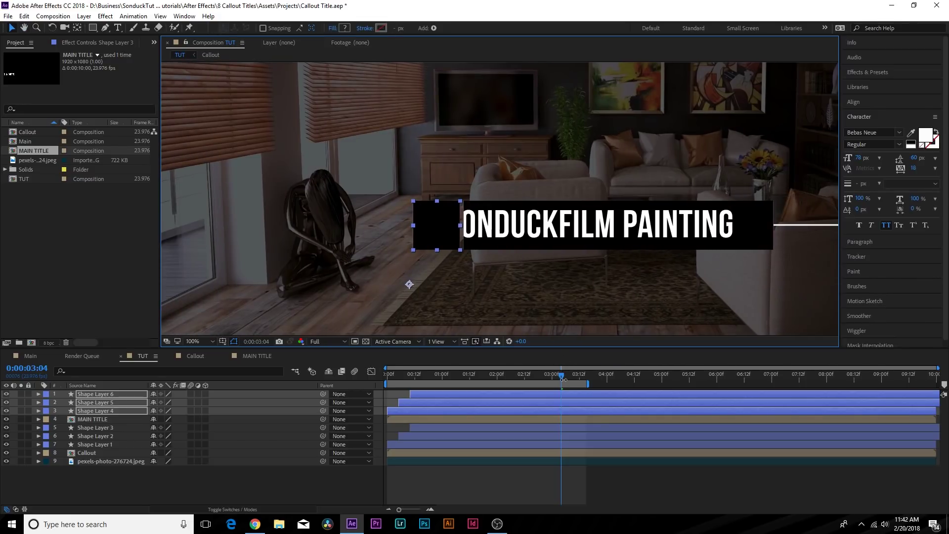
{"action": "mouse_move", "coordinate": [555, 376]}
{"action": "left_mouse_down"}
{"action": "mouse_move", "coordinate": [414, 376]}
{"action": "mouse_move", "coordinate": [563, 376]}
{"action": "left_mouse_up"}
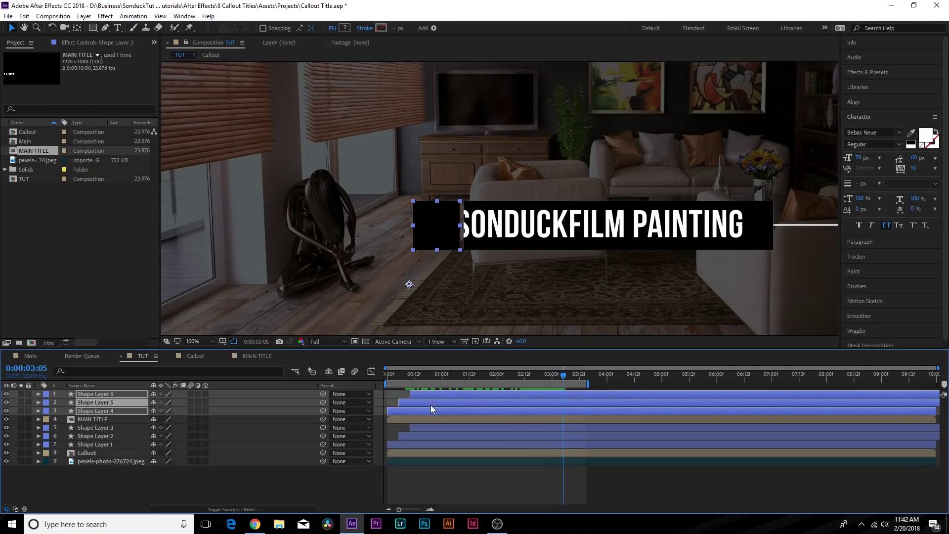
Shift the copied shapes later, move Shape Layer 5 to the top, and stagger Shape Layers 6 and 5.
{"action": "left_click_drag", "start_coordinate": [431, 405], "coordinate": [516, 410]}
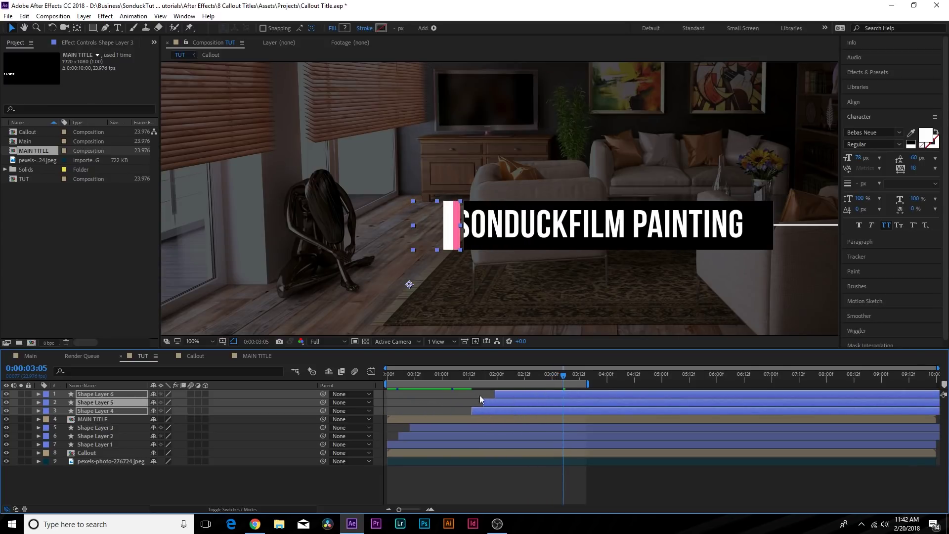
{"action": "left_click", "coordinate": [449, 372]}
{"action": "mouse_move", "coordinate": [449, 372]}
{"action": "left_mouse_down"}
{"action": "mouse_move", "coordinate": [612, 396]}
{"action": "mouse_move", "coordinate": [594, 435]}
{"action": "mouse_move", "coordinate": [598, 461]}
{"action": "mouse_move", "coordinate": [567, 460]}
{"action": "left_mouse_up"}
{"action": "key", "text": "u"}
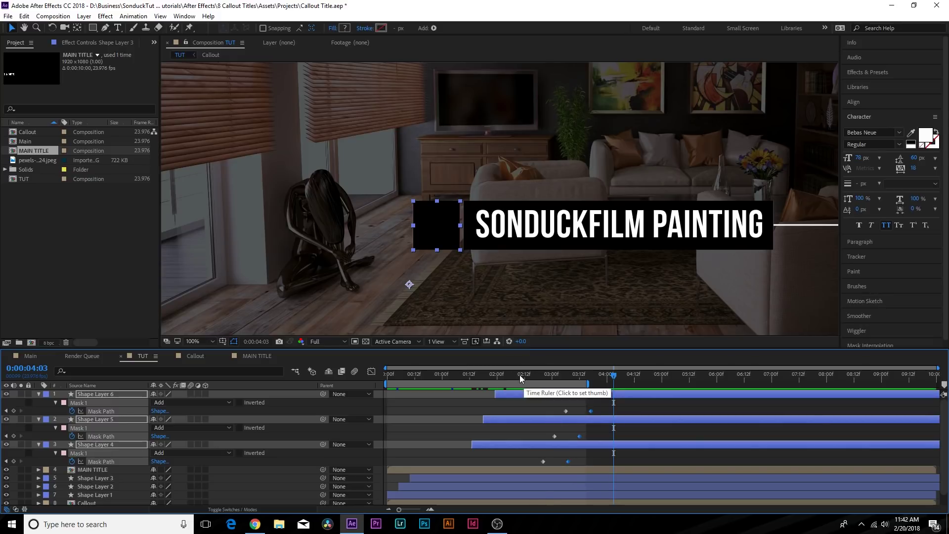
{"action": "left_click_drag", "start_coordinate": [520, 375], "coordinate": [617, 391]}
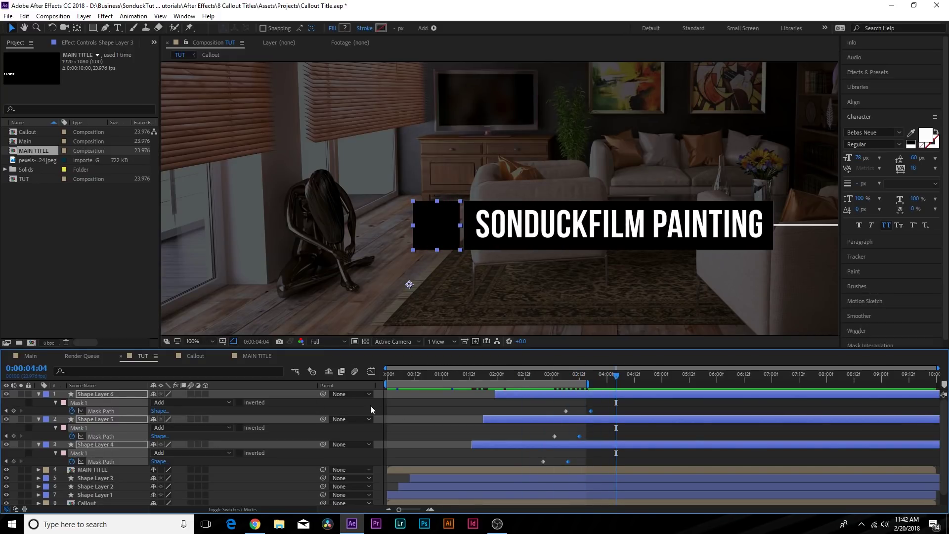
{"action": "left_click_drag", "start_coordinate": [120, 419], "coordinate": [119, 394]}
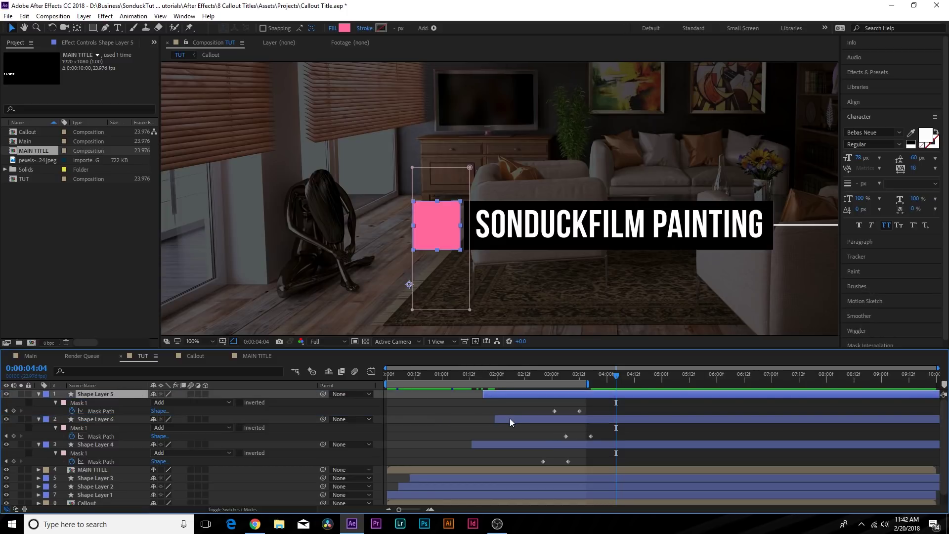
{"action": "left_click_drag", "start_coordinate": [510, 418], "coordinate": [601, 399]}
{"action": "scroll", "coordinate": [266, 241], "scroll_direction": "down", "scroll_amount": 2}
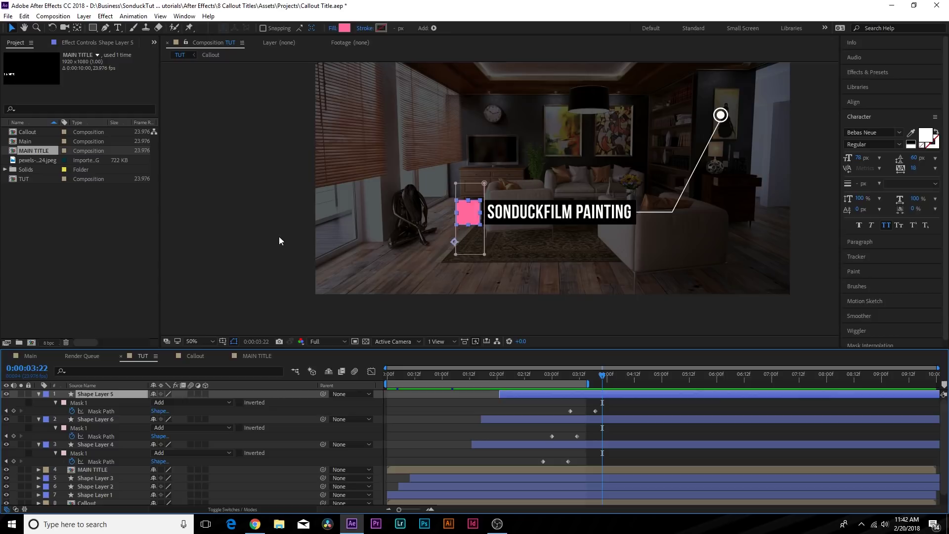
{"action": "key", "text": "period"}
{"action": "left_click", "coordinate": [116, 28]}
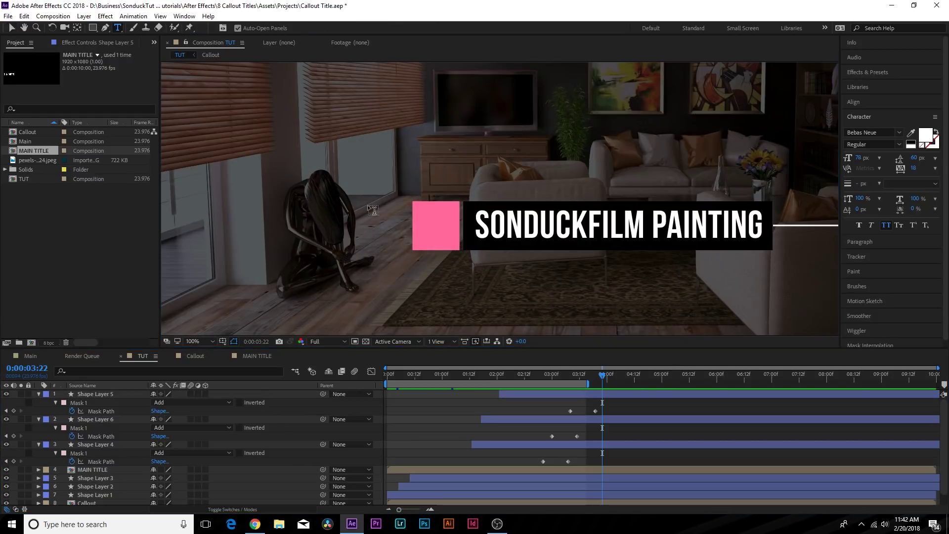
Add a '$99' text layer over the pink square, starting around 2:14.
{"action": "left_click", "coordinate": [442, 219]}
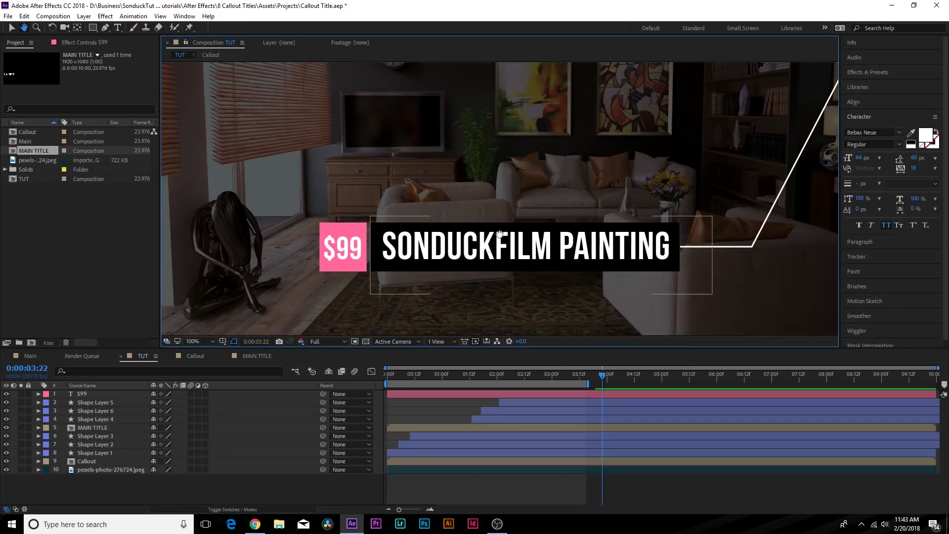
{"action": "key", "text": "v"}
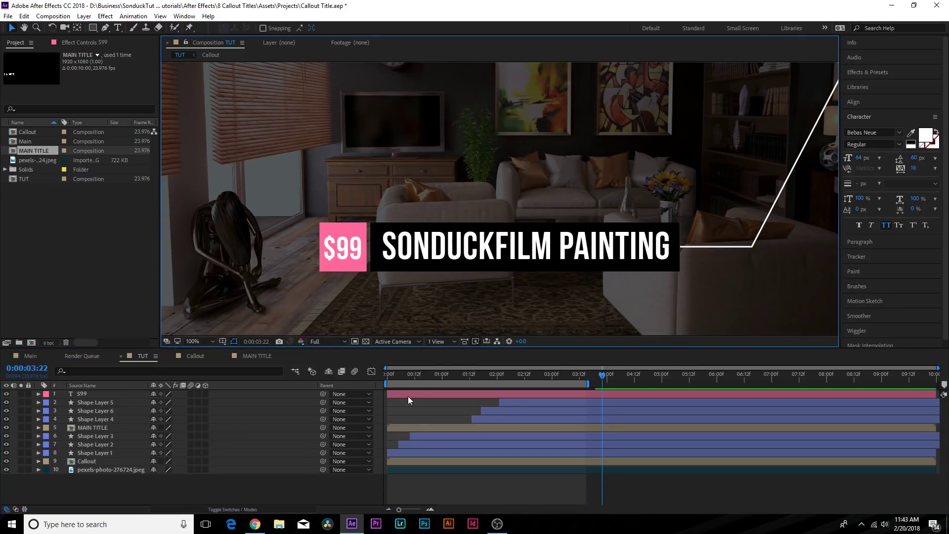
{"action": "left_click_drag", "start_coordinate": [388, 394], "coordinate": [600, 411]}
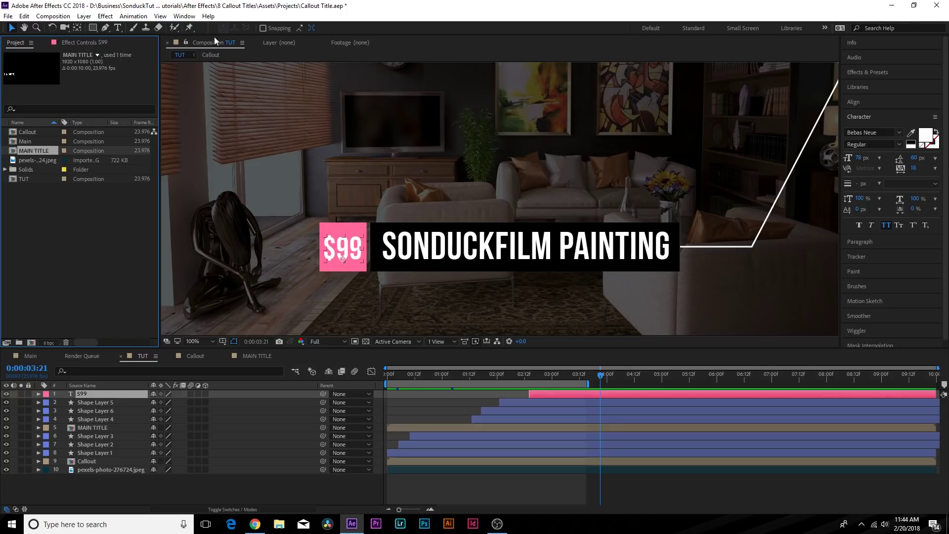
Apply Animation Composer's Ease Fade & Scale 1 transition to the $99 layer.
{"action": "left_click", "coordinate": [184, 15]}
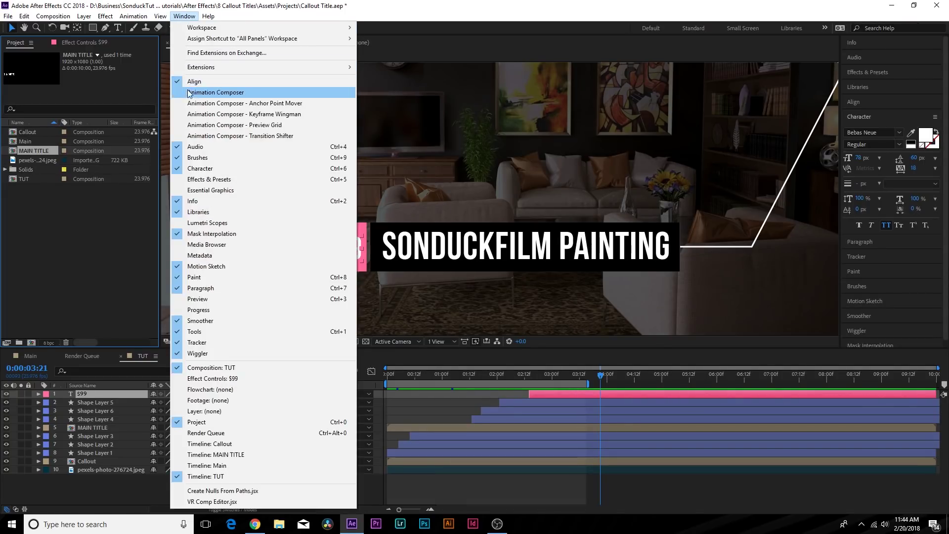
{"action": "left_click", "coordinate": [190, 93]}
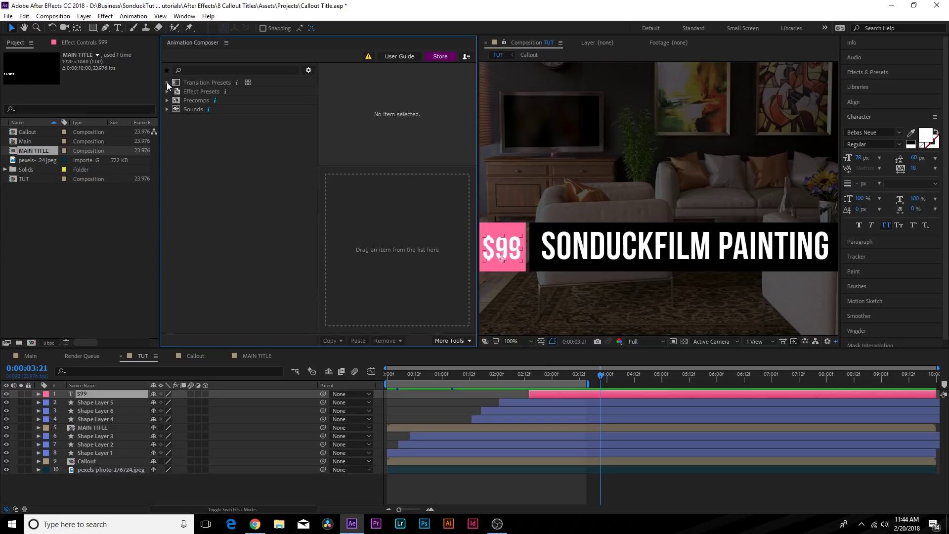
{"action": "left_click", "coordinate": [167, 82]}
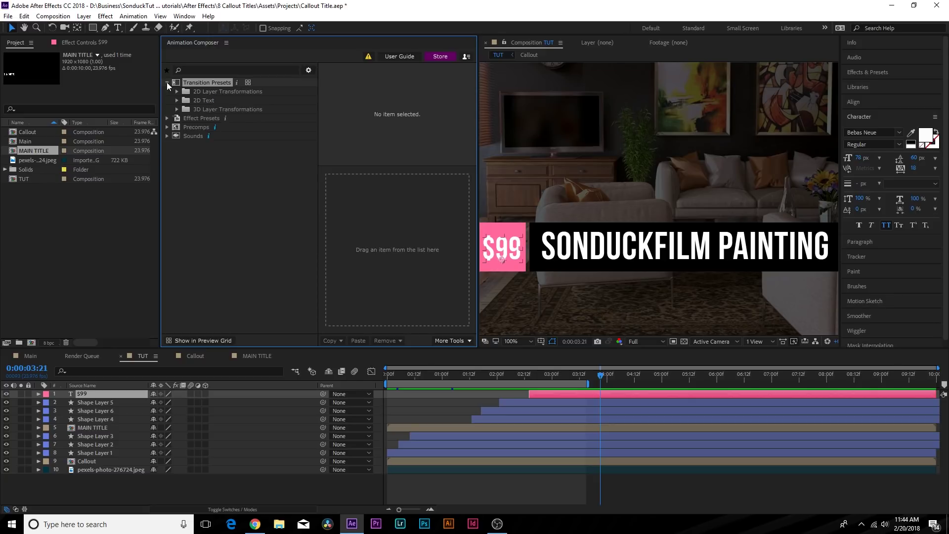
{"action": "left_click", "coordinate": [177, 91]}
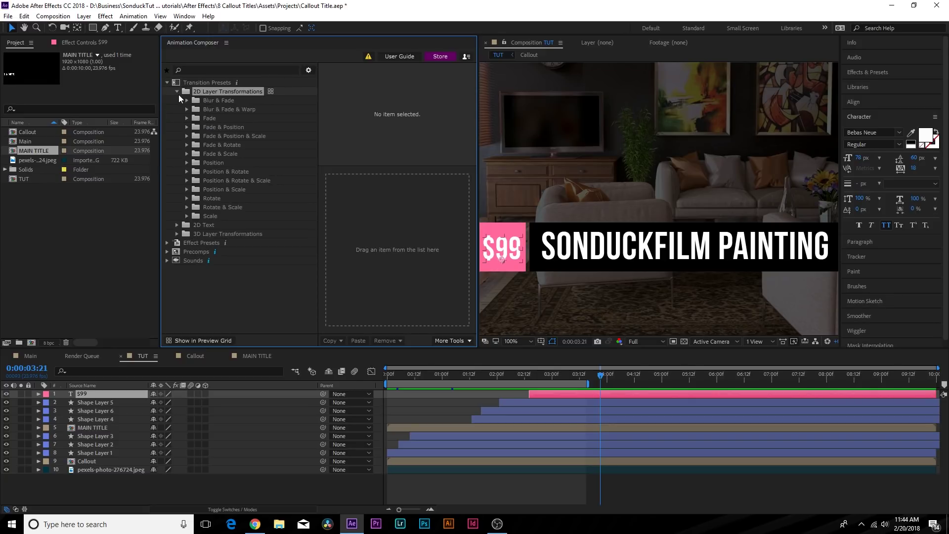
{"action": "left_click", "coordinate": [187, 153]}
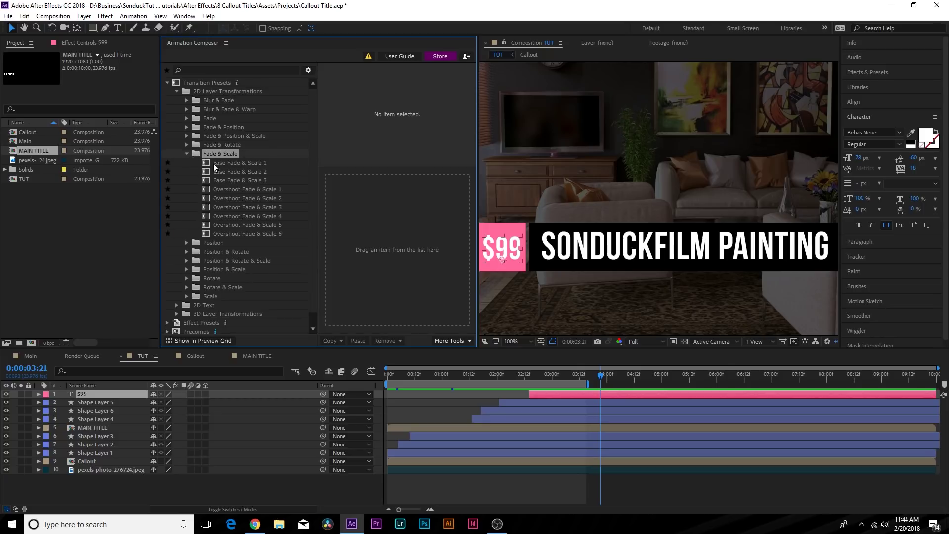
{"action": "left_click", "coordinate": [214, 163]}
{"action": "mouse_move", "coordinate": [221, 161]}
{"action": "left_mouse_down"}
{"action": "mouse_move", "coordinate": [305, 177]}
{"action": "mouse_move", "coordinate": [358, 234]}
{"action": "left_mouse_up"}
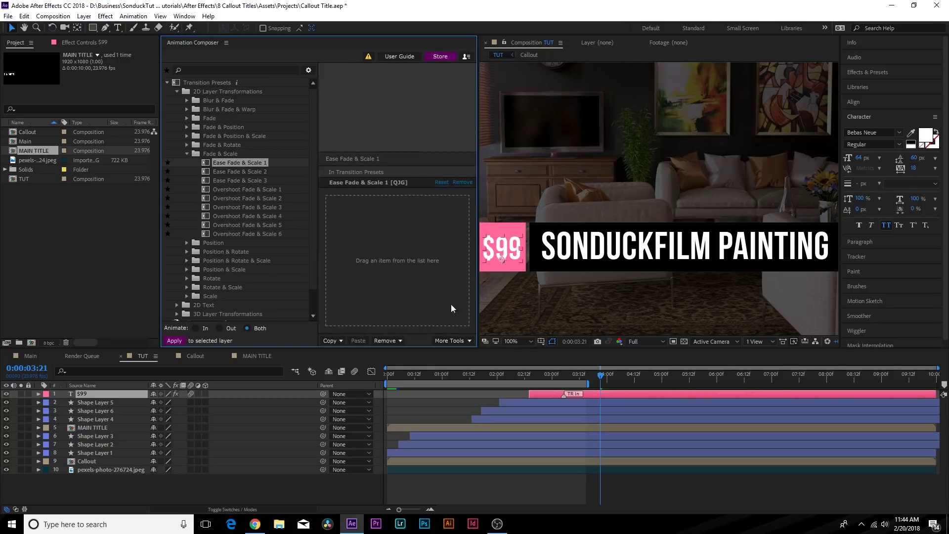
Start the $99 entrance slightly later, close Animation Composer, and fit the composition in view.
{"action": "mouse_move", "coordinate": [569, 379]}
{"action": "left_mouse_down"}
{"action": "mouse_move", "coordinate": [544, 380]}
{"action": "mouse_move", "coordinate": [622, 387]}
{"action": "left_mouse_up"}
{"action": "left_click_drag", "start_coordinate": [564, 395], "coordinate": [592, 396]}
{"action": "key", "text": "space"}
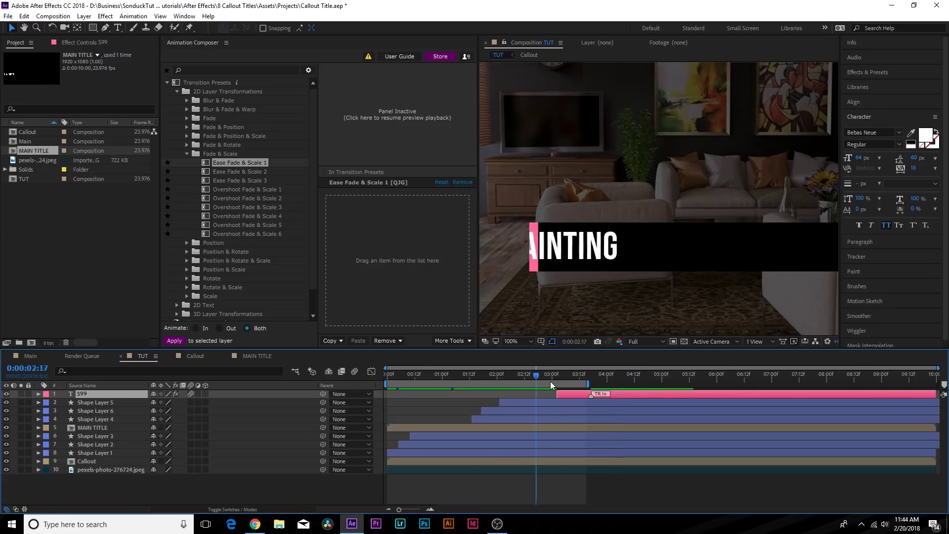
{"action": "left_click", "coordinate": [226, 43]}
{"action": "left_click", "coordinate": [240, 46]}
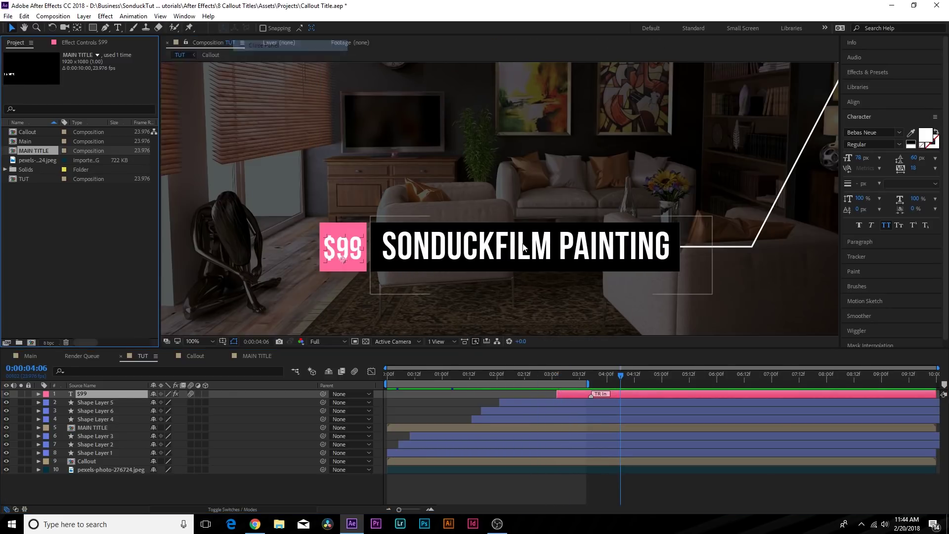
{"action": "left_click", "coordinate": [197, 339]}
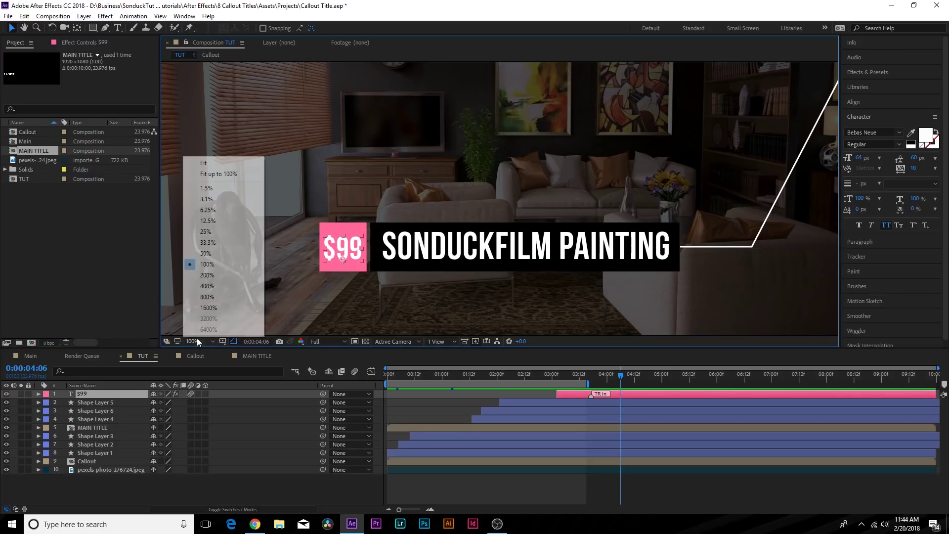
{"action": "left_click", "coordinate": [217, 174]}
{"action": "left_click", "coordinate": [230, 174]}
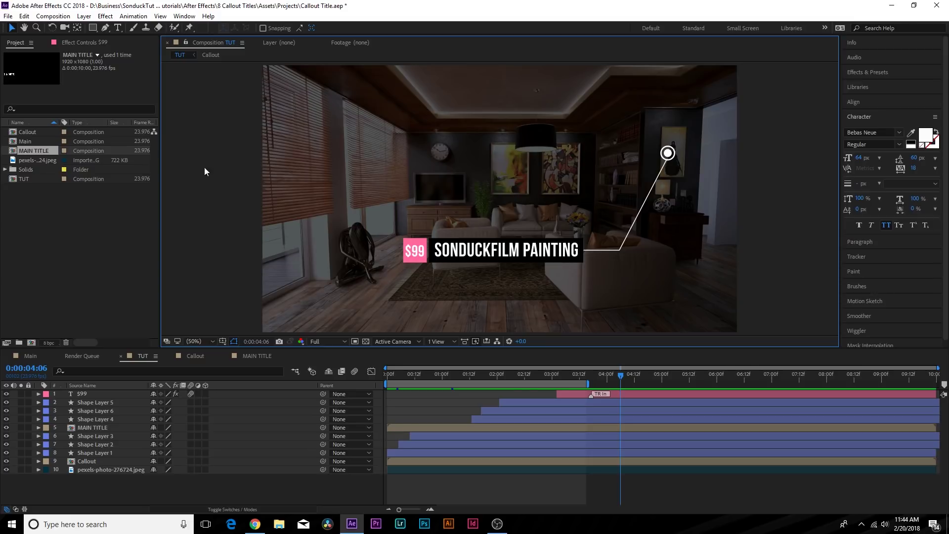
Draw a paragraph text box beneath the title box and paste the description text into it.
{"action": "left_click", "coordinate": [92, 28]}
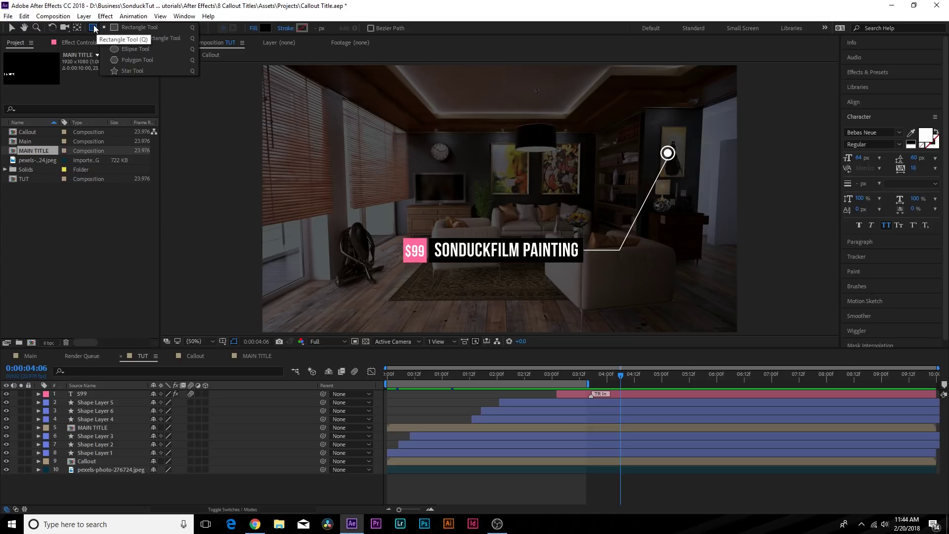
{"action": "left_click", "coordinate": [118, 28]}
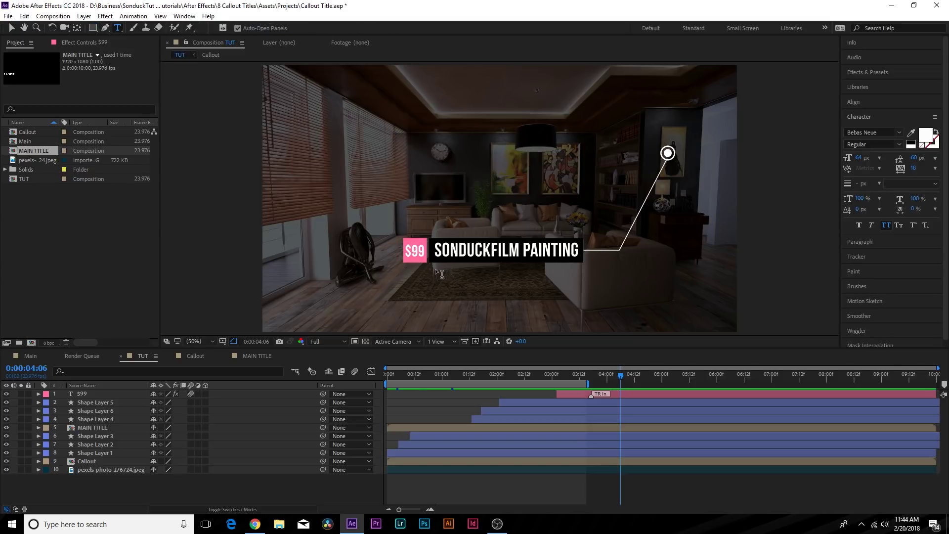
{"action": "left_click", "coordinate": [435, 270]}
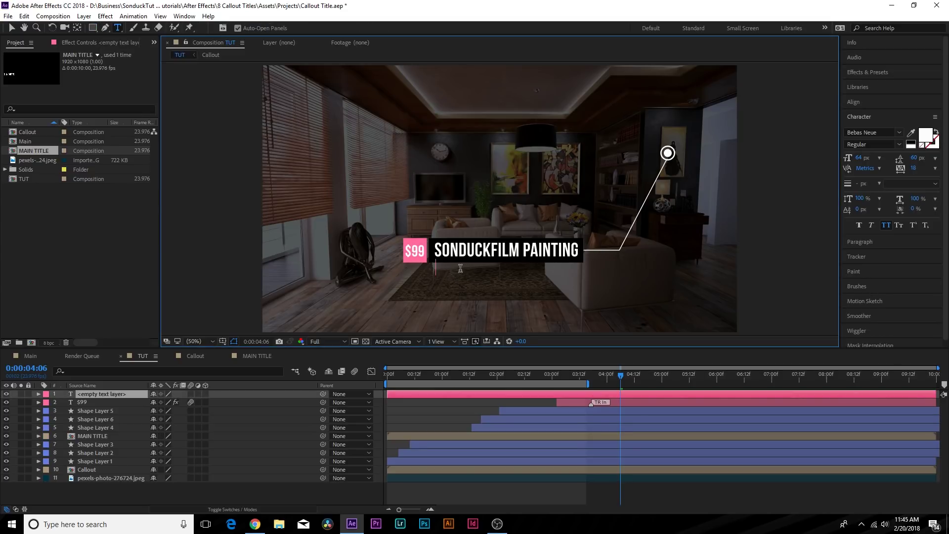
{"action": "key", "text": "ctrl+v"}
{"action": "key", "text": "ctrl+z"}
{"action": "key", "text": "v"}
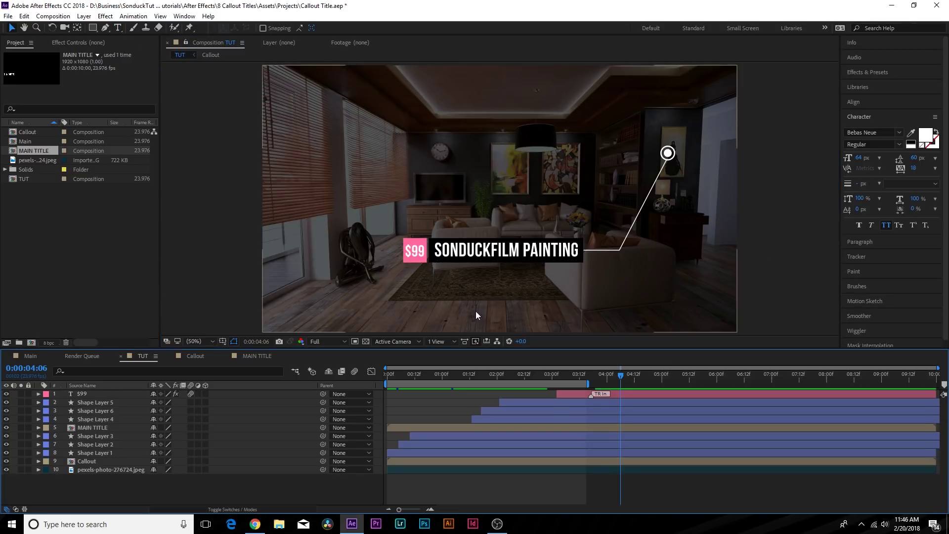
{"action": "left_click", "coordinate": [117, 29]}
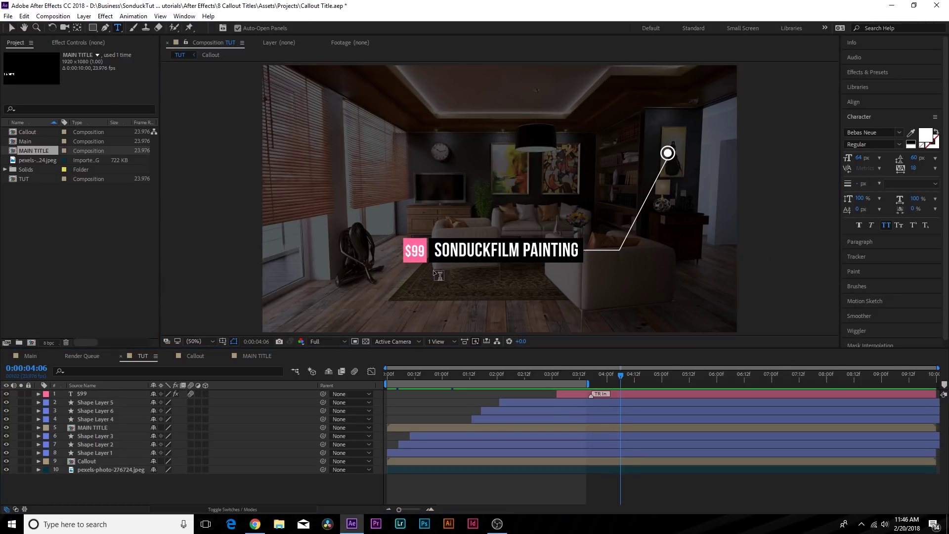
{"action": "left_click_drag", "start_coordinate": [434, 270], "coordinate": [585, 304]}
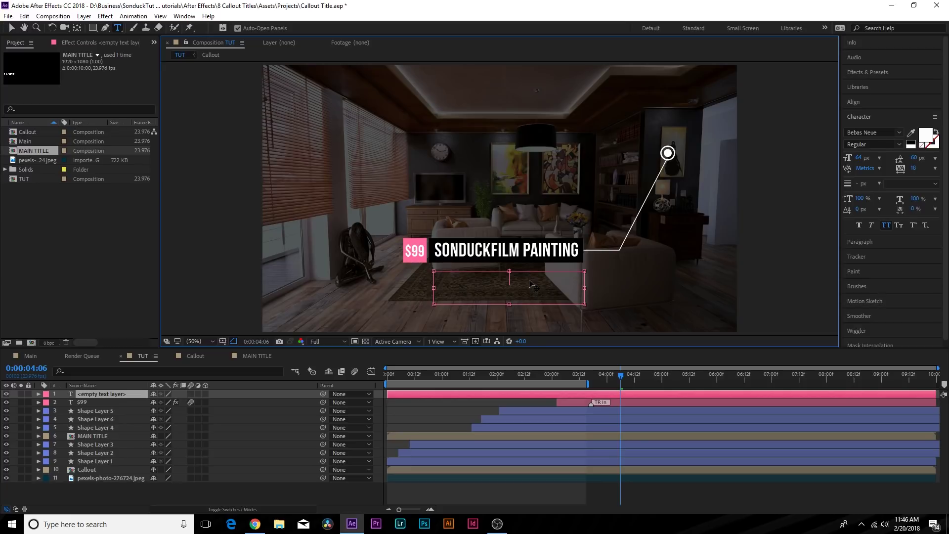
{"action": "key", "text": "ctrl+v"}
{"action": "key", "text": "ctrl+a"}
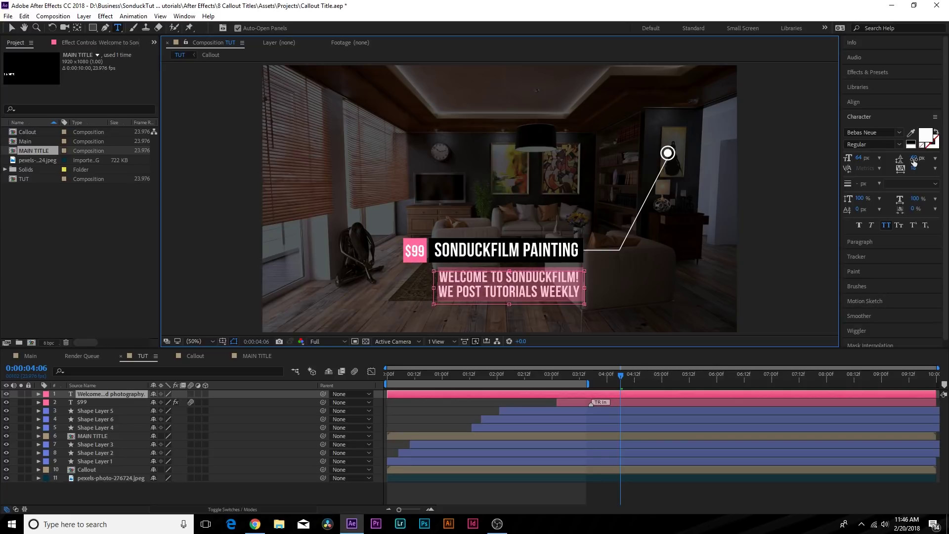
Style the description at 26 px with 30 px leading, left-aligned, in Gotham Bold.
{"action": "left_click_drag", "start_coordinate": [865, 160], "coordinate": [841, 160]}
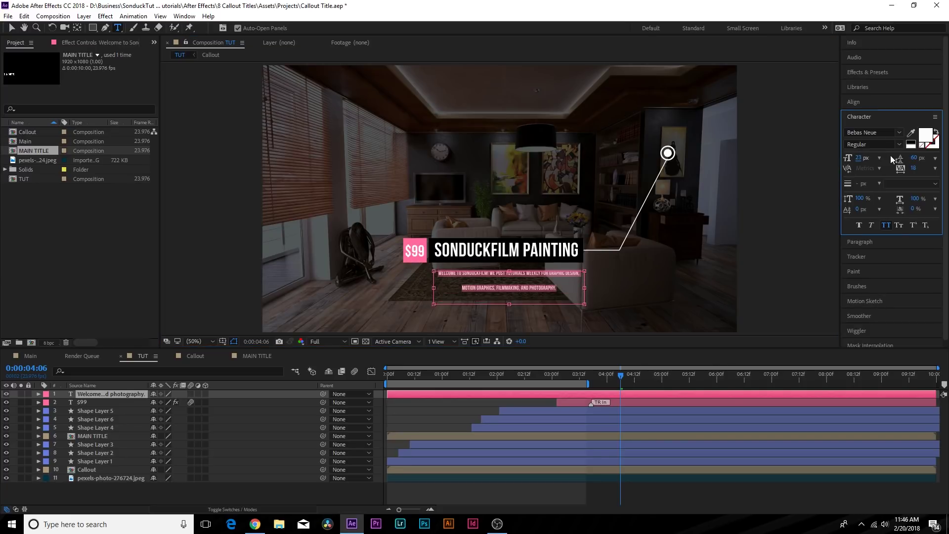
{"action": "mouse_move", "coordinate": [914, 159]}
{"action": "left_mouse_down"}
{"action": "mouse_move", "coordinate": [897, 163]}
{"action": "mouse_move", "coordinate": [917, 158]}
{"action": "left_mouse_up"}
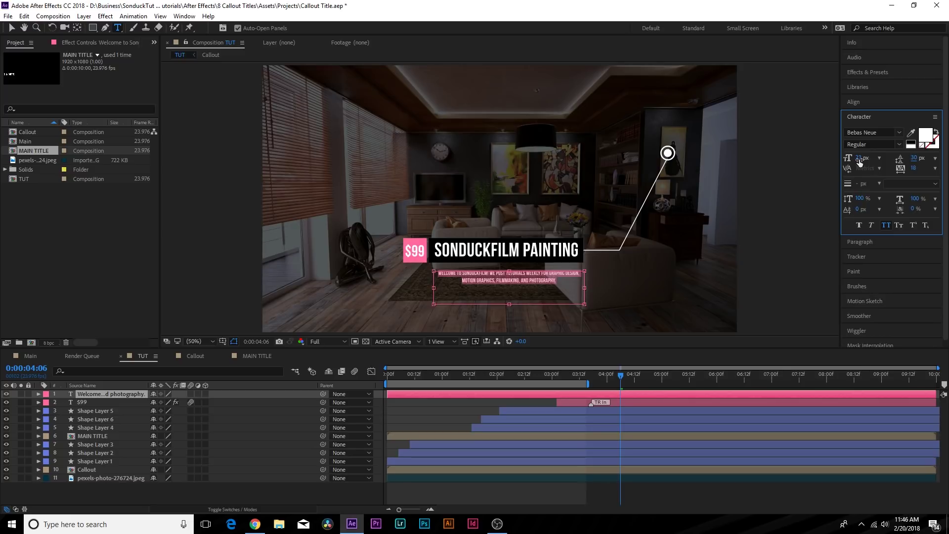
{"action": "left_click_drag", "start_coordinate": [859, 159], "coordinate": [861, 159]}
{"action": "left_click", "coordinate": [874, 243]}
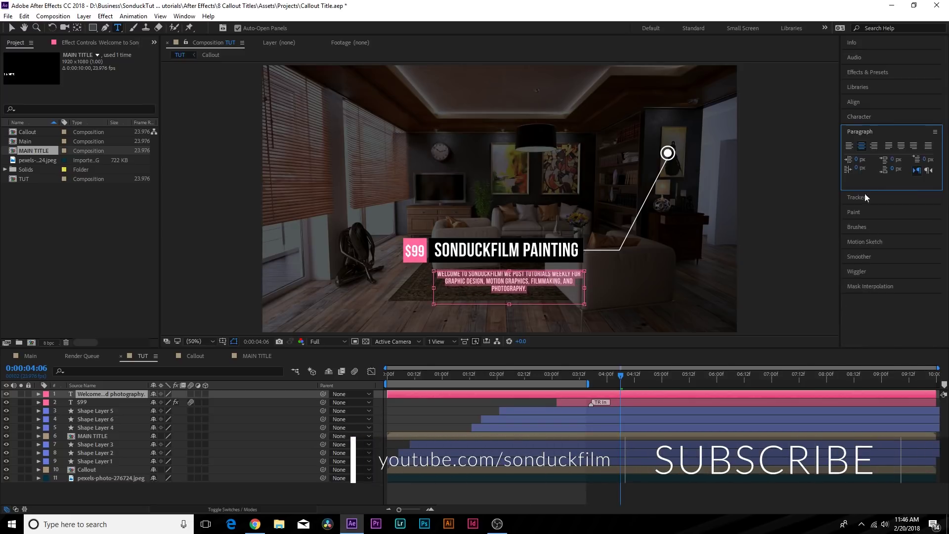
{"action": "left_click", "coordinate": [850, 147]}
{"action": "left_click", "coordinate": [867, 116]}
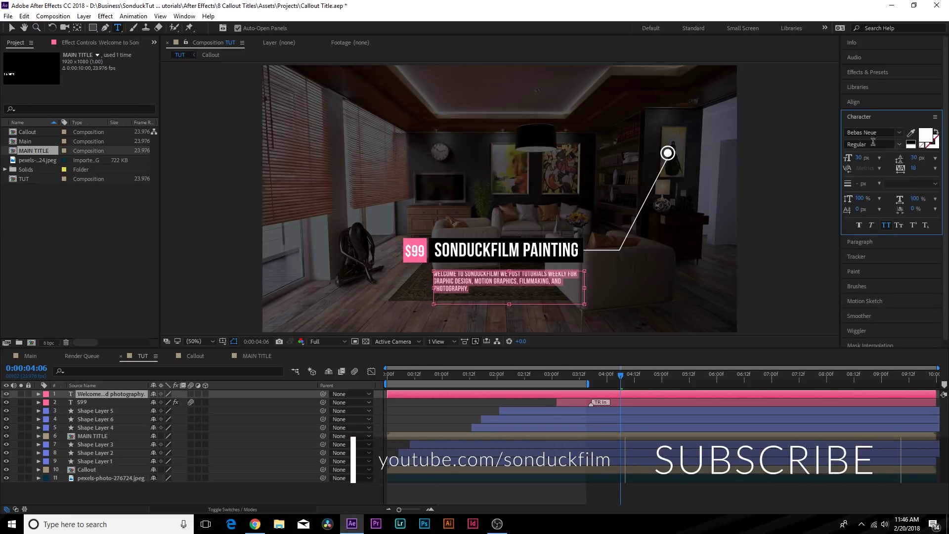
{"action": "left_click", "coordinate": [855, 133]}
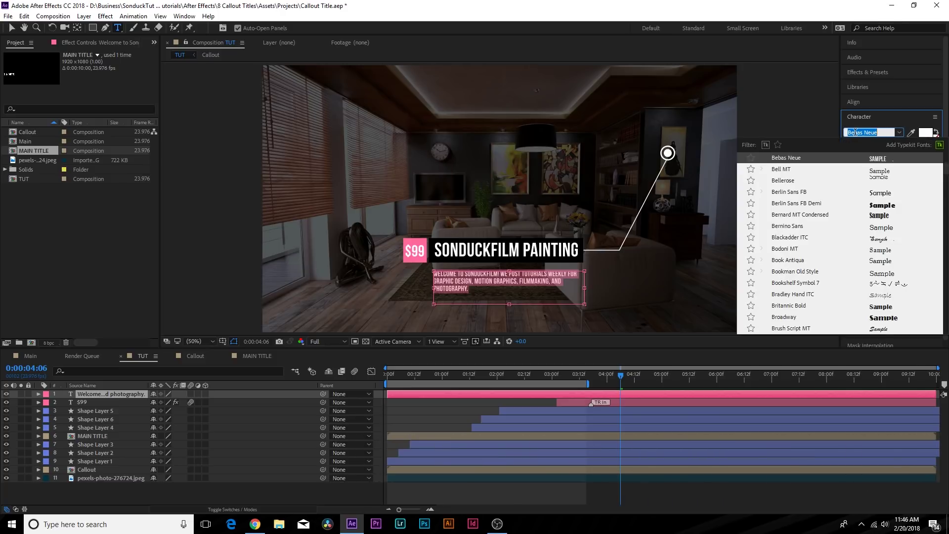
{"action": "type", "text": "GOtha"}
{"action": "left_click", "coordinate": [789, 272]}
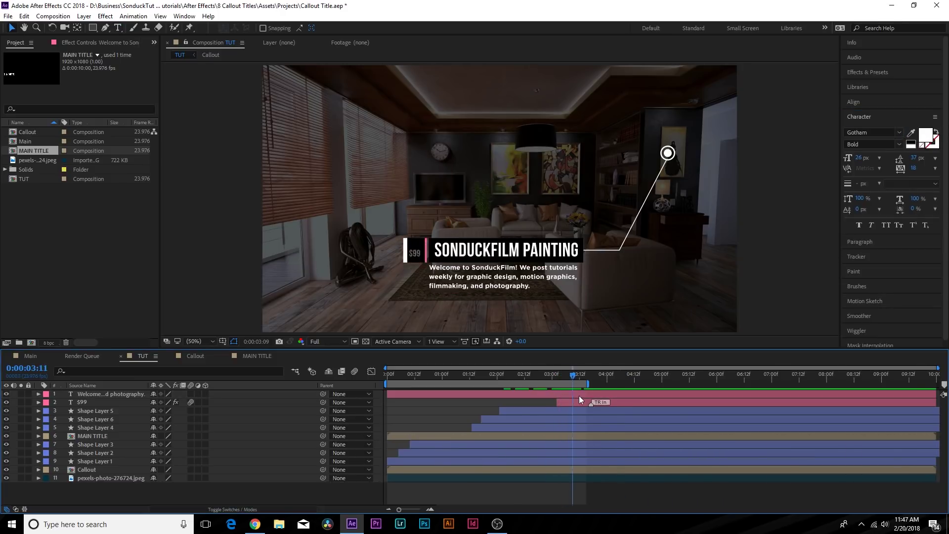
Apply the Blur By Word text preset to the Welcome description and move its keyframes earlier.
{"action": "left_click", "coordinate": [495, 282]}
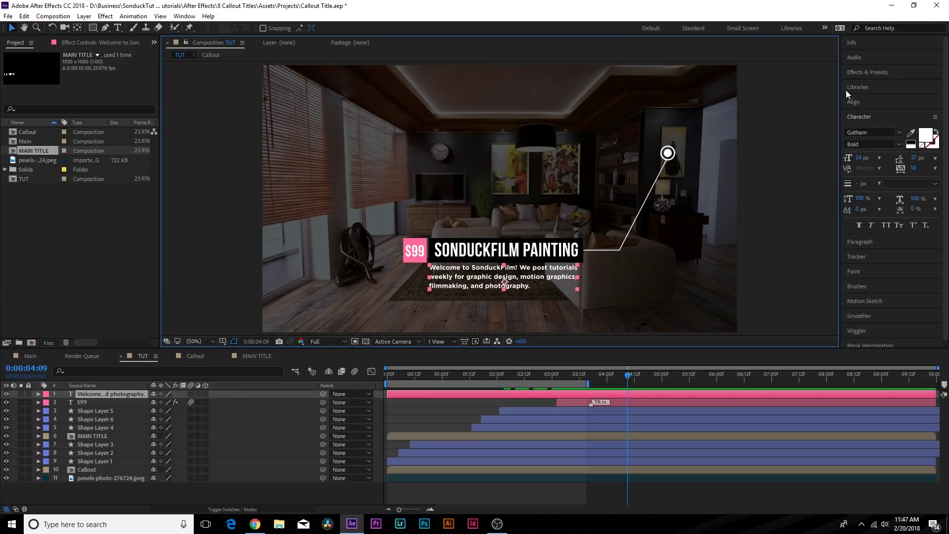
{"action": "left_click", "coordinate": [857, 73]}
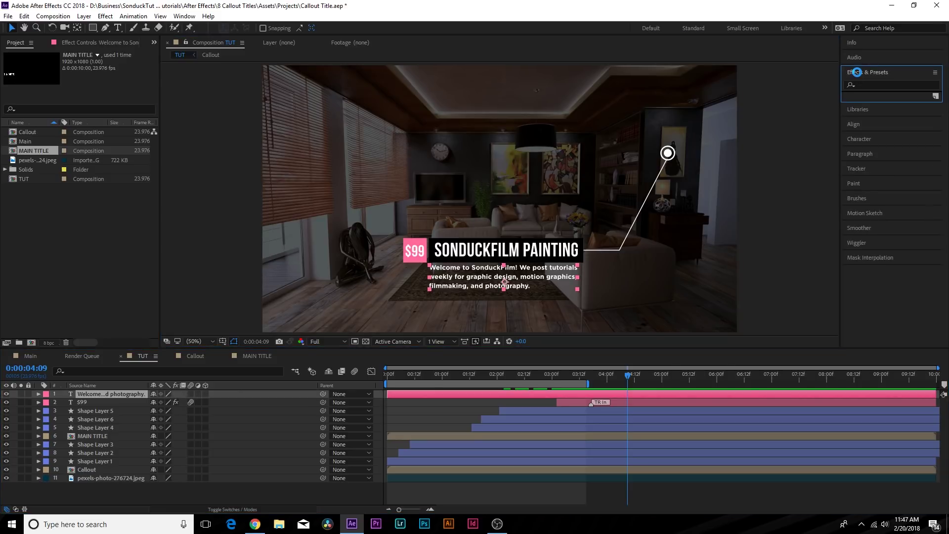
{"action": "left_click", "coordinate": [847, 95]}
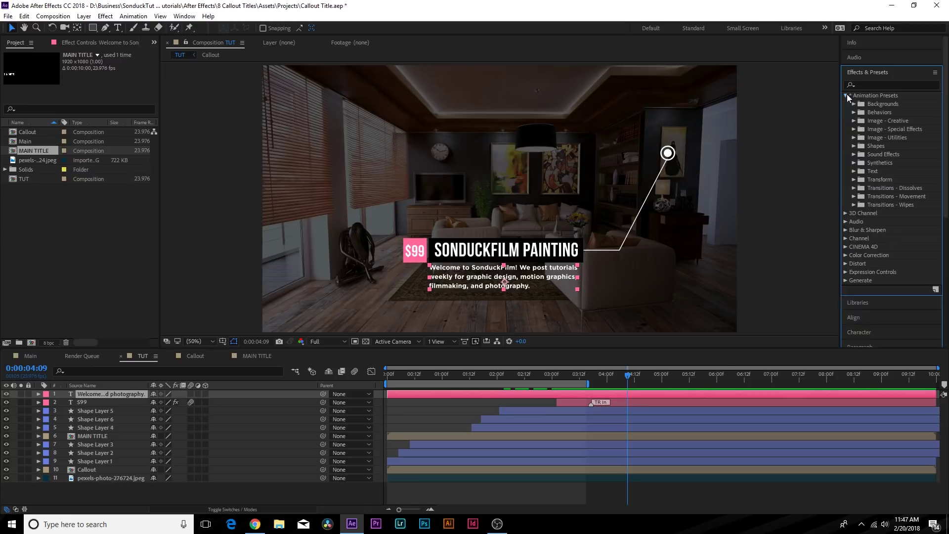
{"action": "left_click", "coordinate": [855, 170]}
{"action": "scroll", "coordinate": [861, 99], "scroll_direction": "down", "scroll_amount": 5}
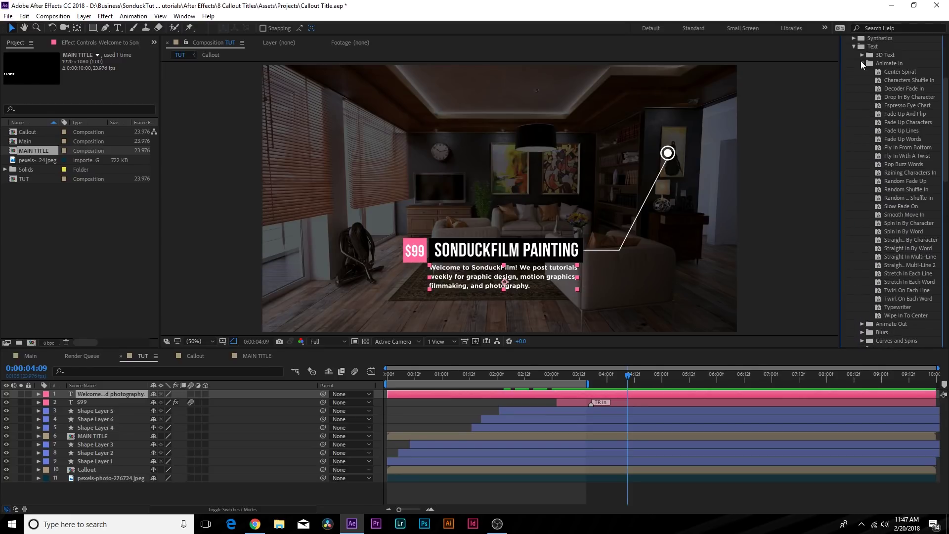
{"action": "left_click", "coordinate": [863, 80]}
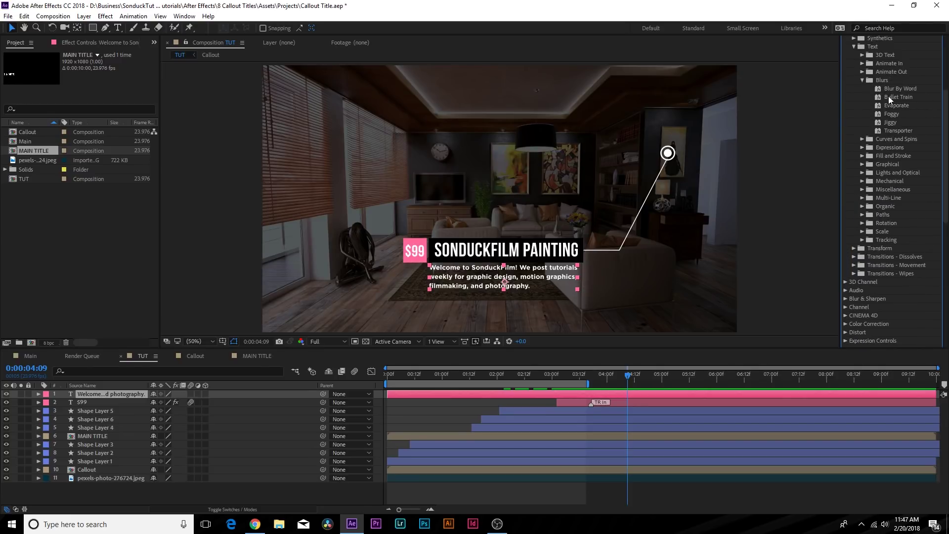
{"action": "double_click", "coordinate": [893, 88]}
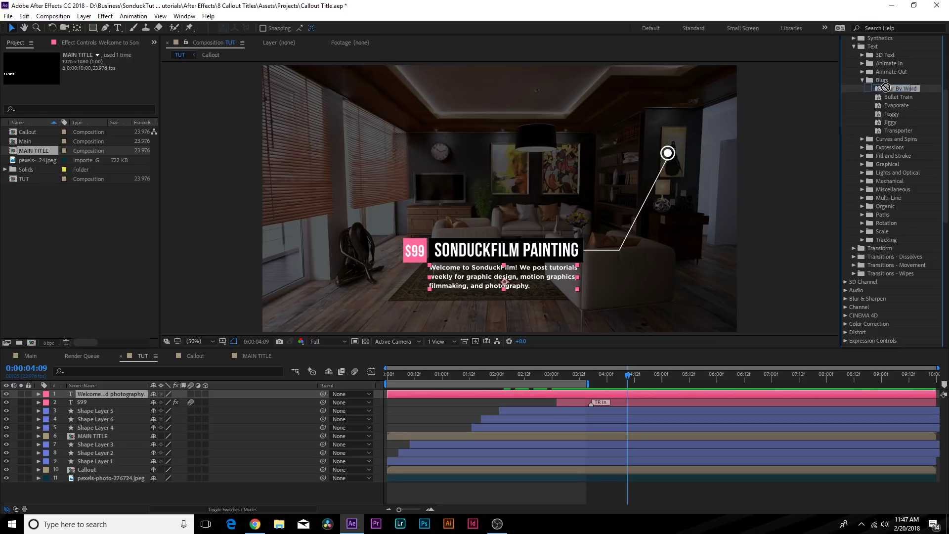
{"action": "key", "text": "space"}
{"action": "left_click_drag", "start_coordinate": [696, 411], "coordinate": [618, 392]}
{"action": "left_click", "coordinate": [592, 380]}
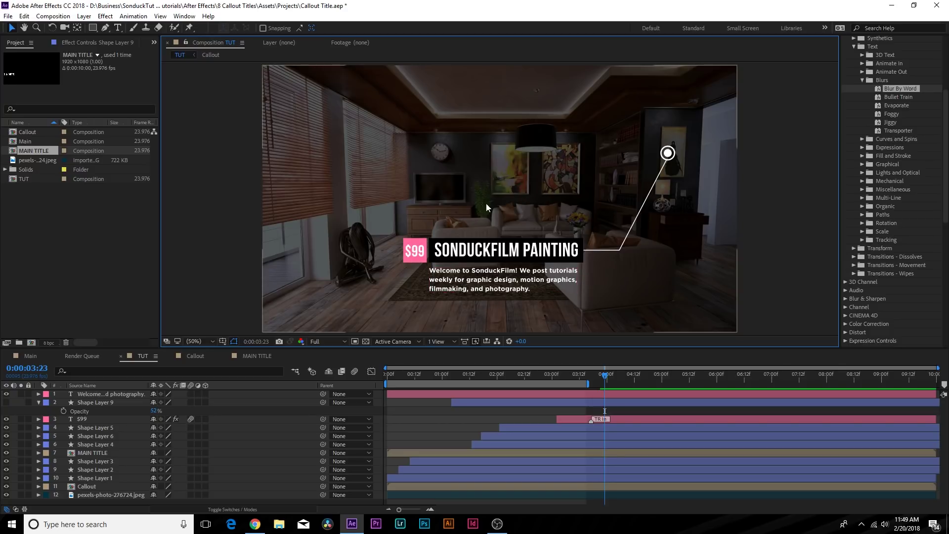
Scrub Shape Layer 9's Opacity from 52% down to 33% behind the description.
{"action": "left_click", "coordinate": [92, 480]}
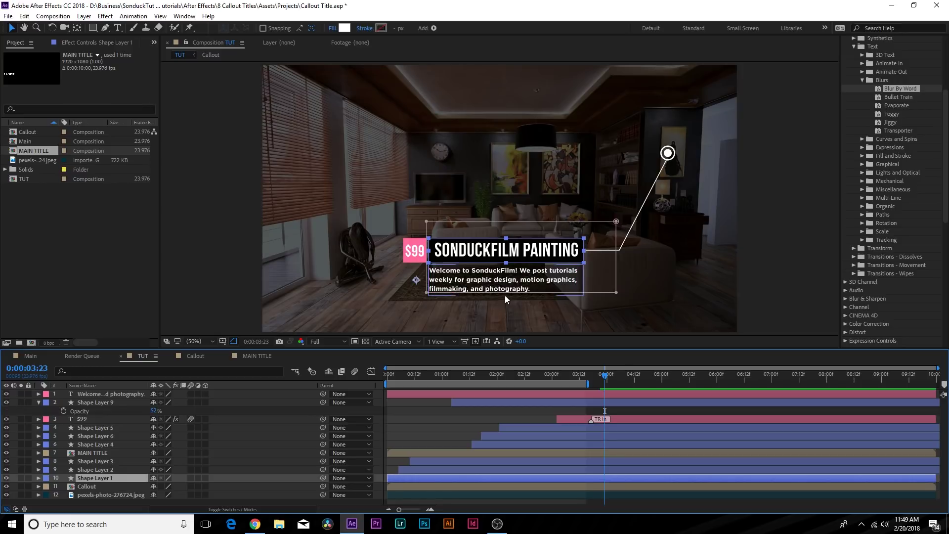
{"action": "left_click_drag", "start_coordinate": [158, 410], "coordinate": [146, 410]}
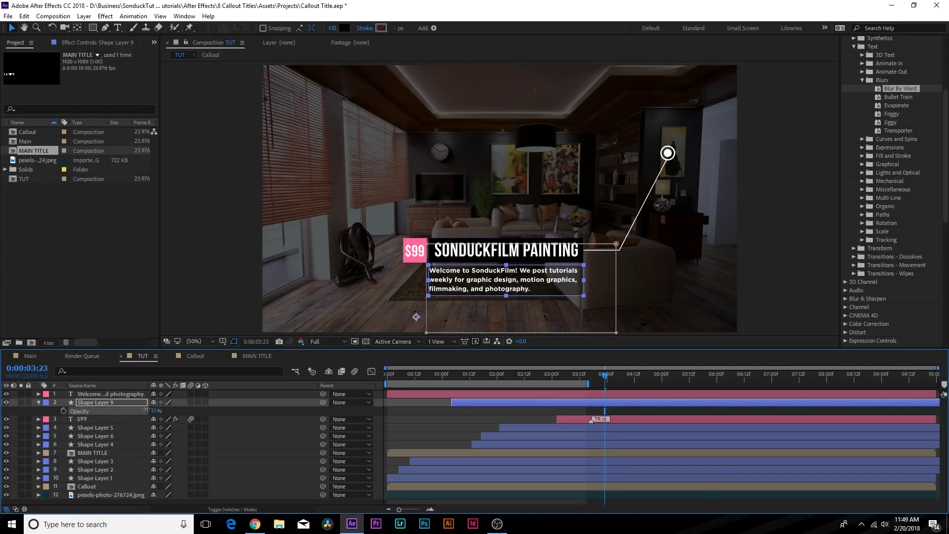
{"action": "left_click", "coordinate": [201, 341]}
{"action": "left_click", "coordinate": [202, 163]}
{"action": "left_click", "coordinate": [237, 245]}
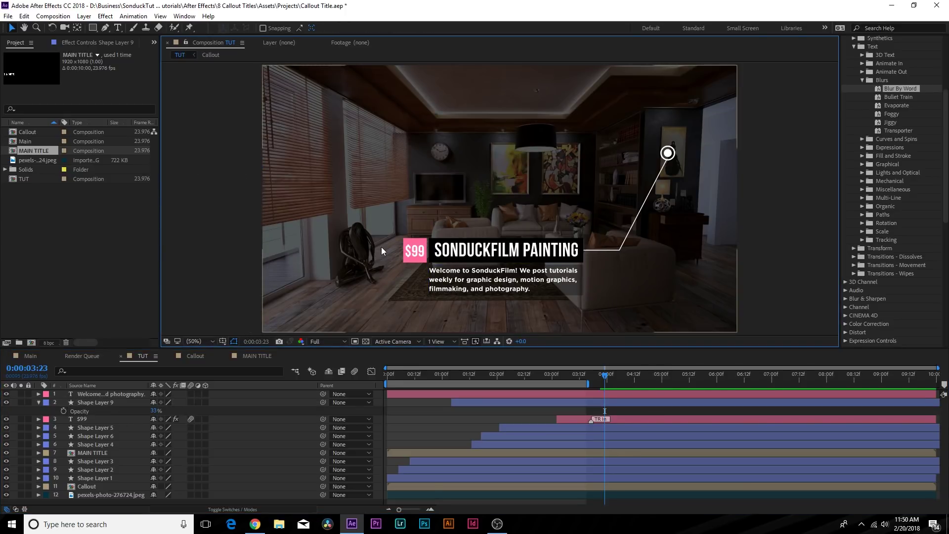
{"action": "left_click", "coordinate": [479, 298]}
Preview the text reveal, then switch on Motion Blur for layers 1–11.
{"action": "left_click_drag", "start_coordinate": [412, 376], "coordinate": [367, 376]}
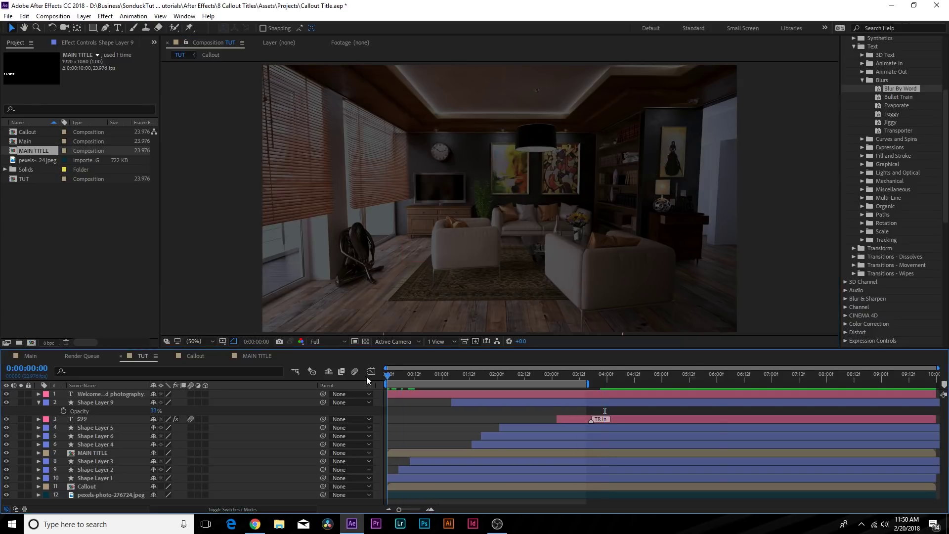
{"action": "key", "text": "u"}
{"action": "key", "text": "space"}
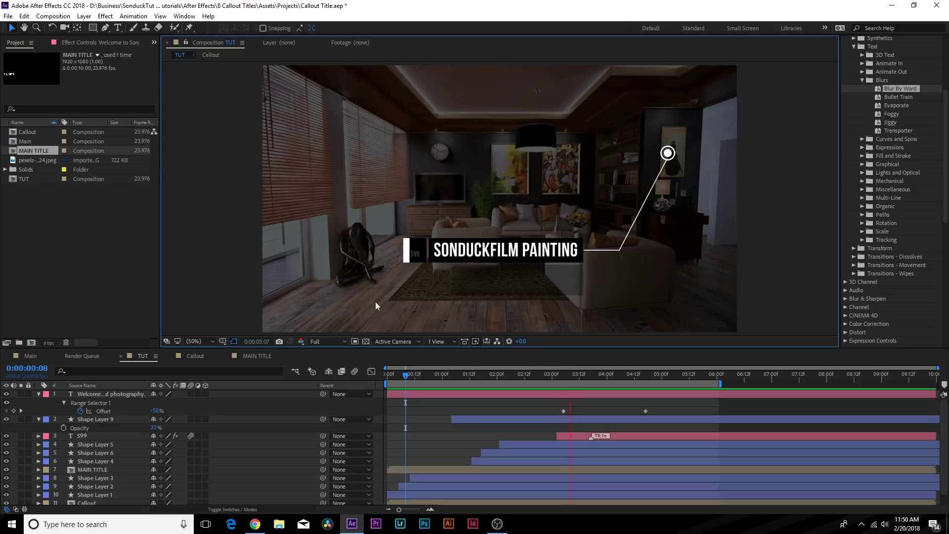
{"action": "left_click", "coordinate": [489, 413]}
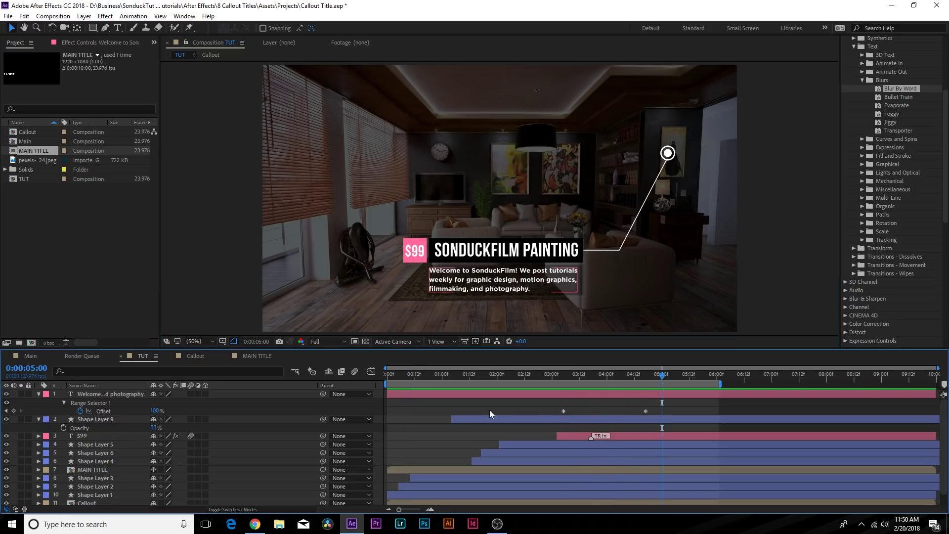
{"action": "key", "text": "u"}
{"action": "left_click_drag", "start_coordinate": [81, 501], "coordinate": [90, 393]}
{"action": "left_click_drag", "start_coordinate": [191, 394], "coordinate": [186, 475]}
Enable composition motion blur and pre-compose all callout layers into a precomp named 'All'.
{"action": "left_click", "coordinate": [355, 371]}
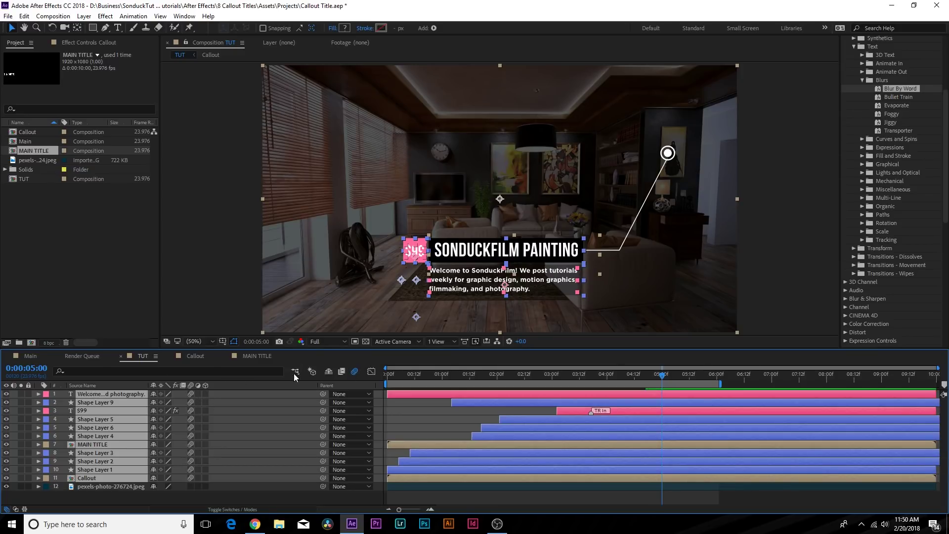
{"action": "key", "text": "ctrl+shift+c"}
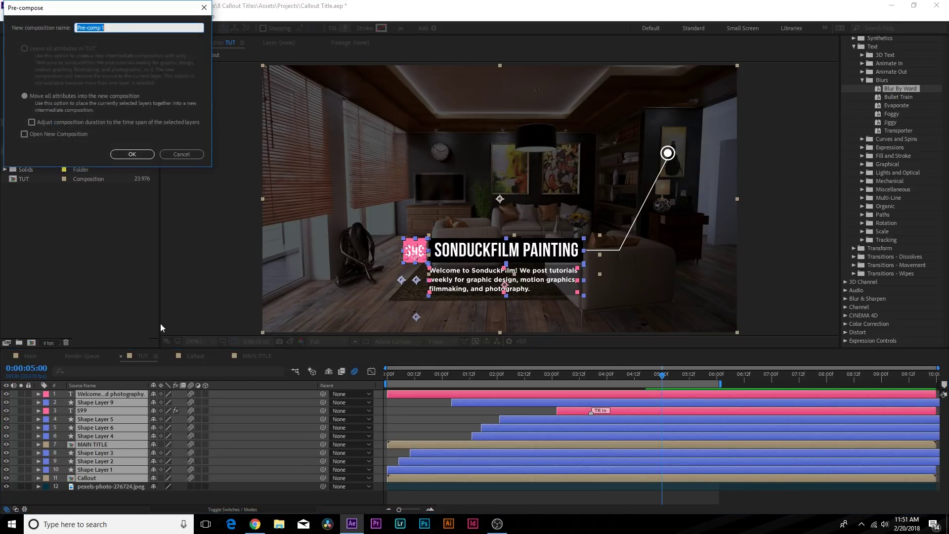
{"action": "type", "text": "All"}
{"action": "key", "text": "Return"}
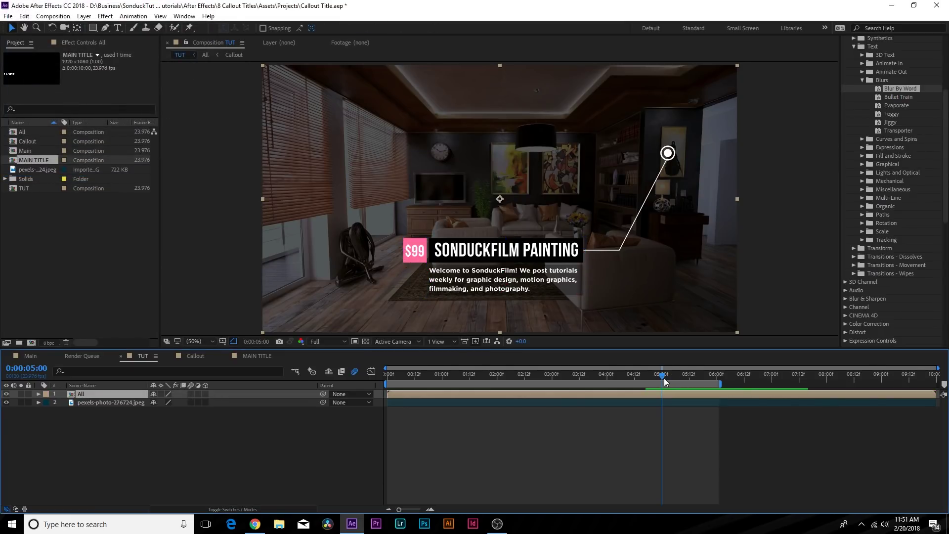
Duplicate the All layer so two copies sit in the TUT composition.
{"action": "left_click_drag", "start_coordinate": [665, 381], "coordinate": [685, 382]}
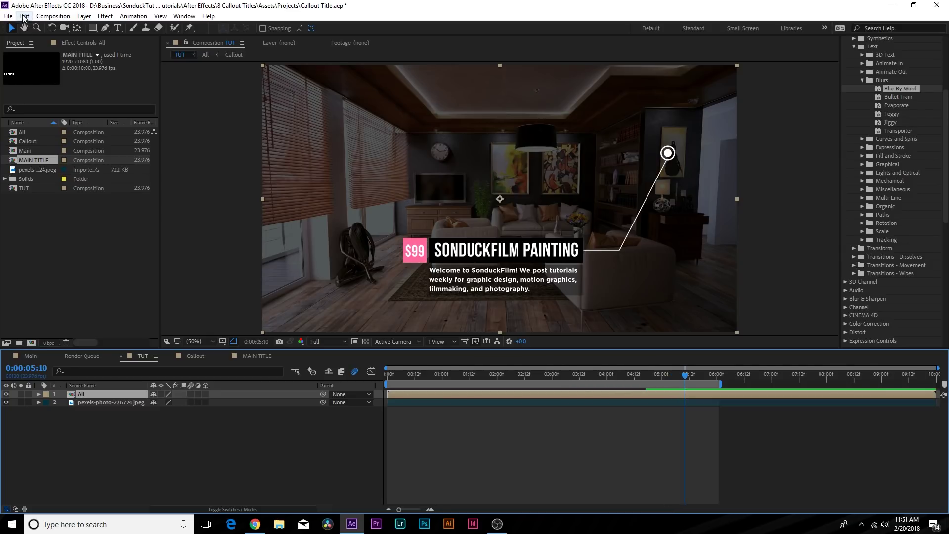
{"action": "left_click", "coordinate": [23, 17]}
{"action": "left_click", "coordinate": [43, 139]}
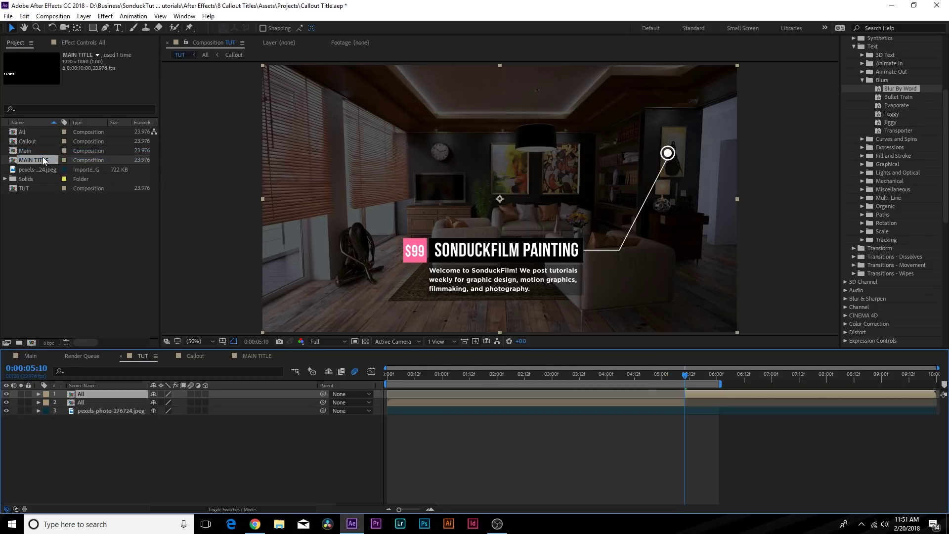
{"action": "key", "text": "Delete"}
{"action": "left_click", "coordinate": [87, 393]}
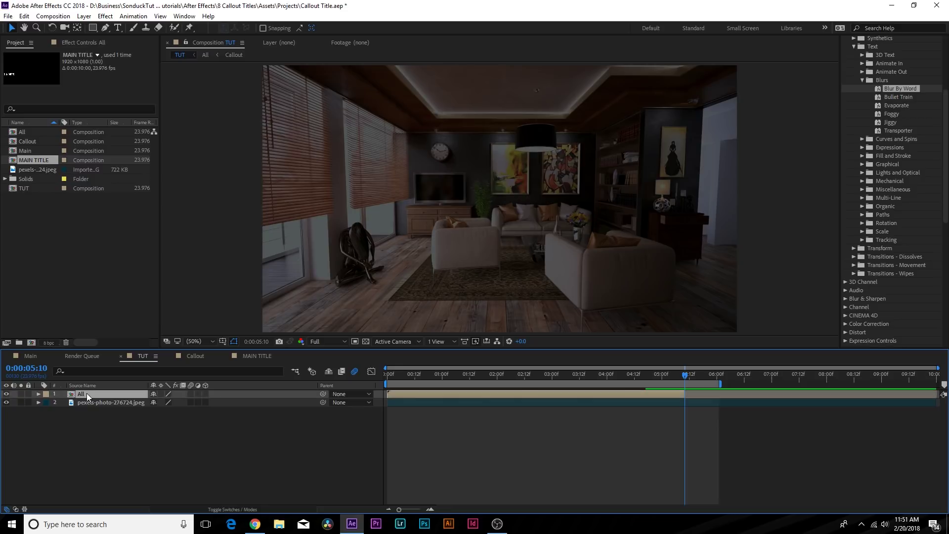
{"action": "key", "text": "ctrl+d"}
Time-reverse the top All copy and start it near 5:12.
{"action": "right_click", "coordinate": [400, 394]}
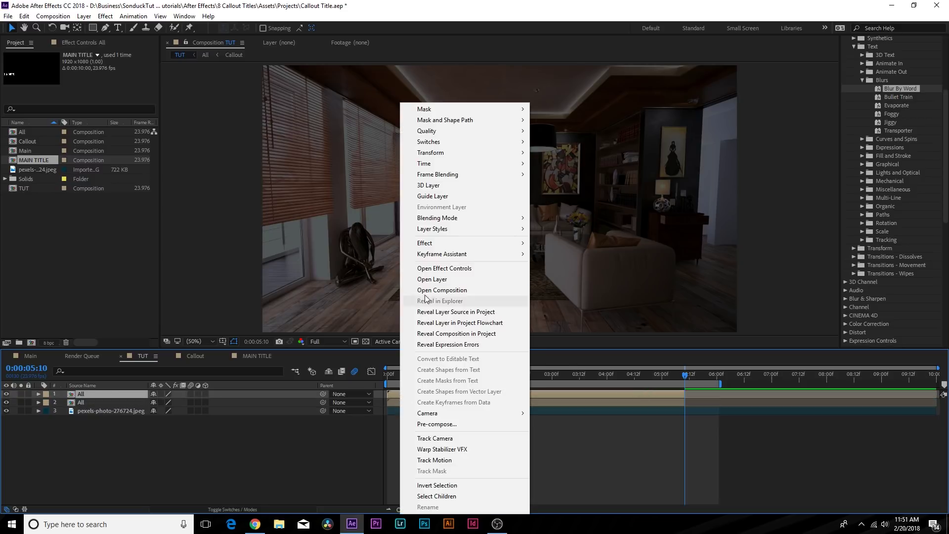
{"action": "mouse_move", "coordinate": [495, 163]}
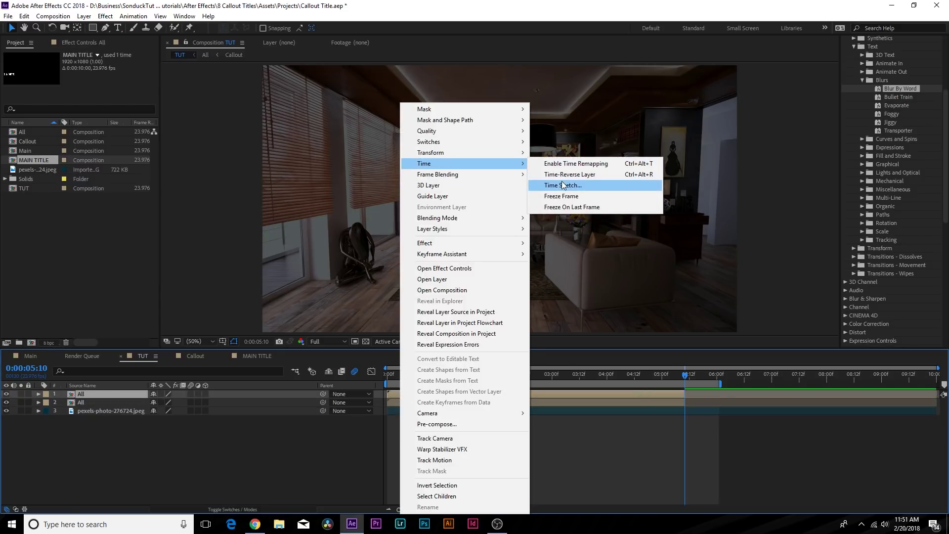
{"action": "left_click", "coordinate": [569, 175]}
{"action": "left_click_drag", "start_coordinate": [408, 394], "coordinate": [706, 399]}
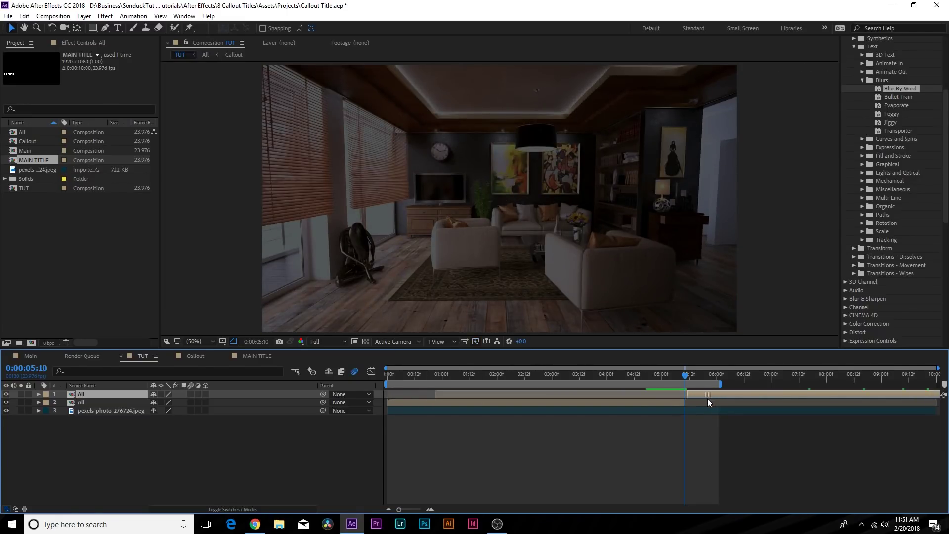
{"action": "key", "text": "ctrl+k"}
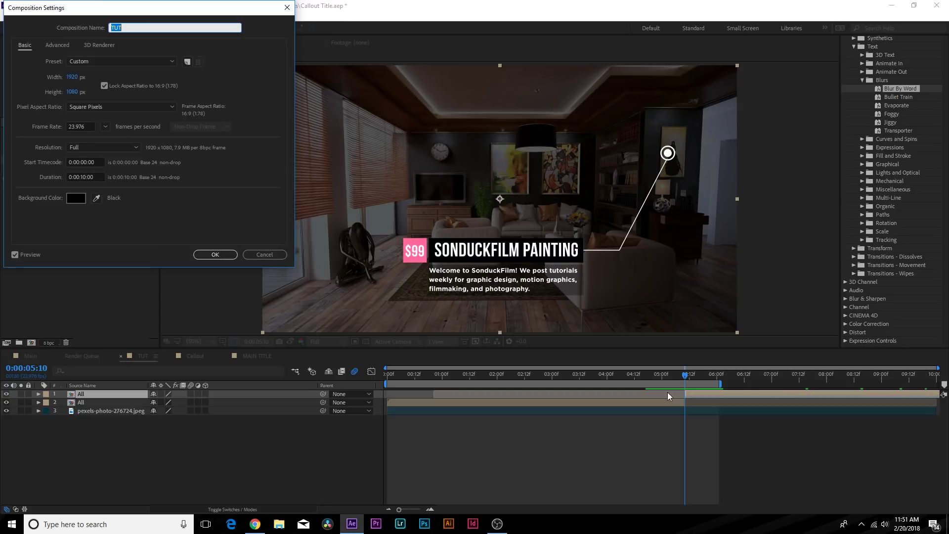
{"action": "left_click", "coordinate": [257, 256]}
{"action": "left_click_drag", "start_coordinate": [686, 394], "coordinate": [755, 397]}
{"action": "key", "text": "ctrl+z"}
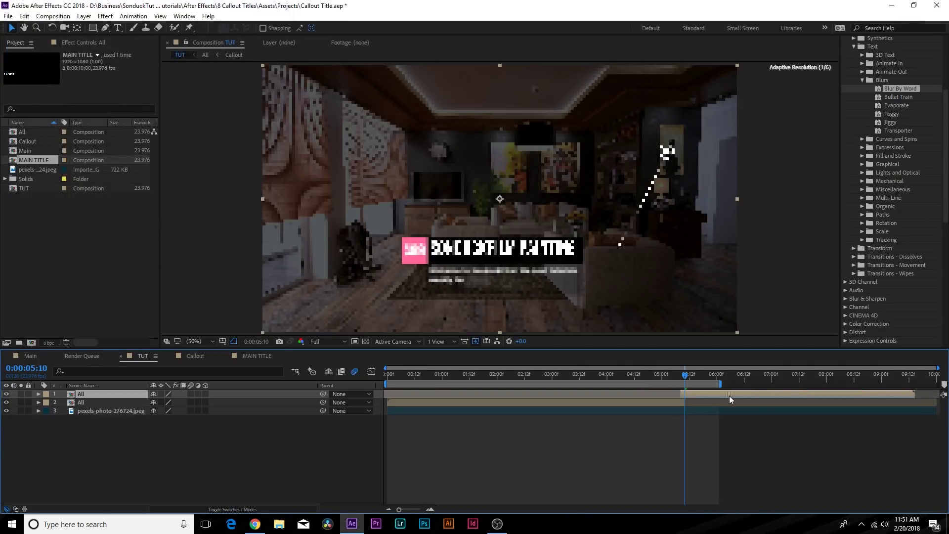
Play back the complete callout animation from 0:00, including its reversed exit.
{"action": "key", "text": "space"}
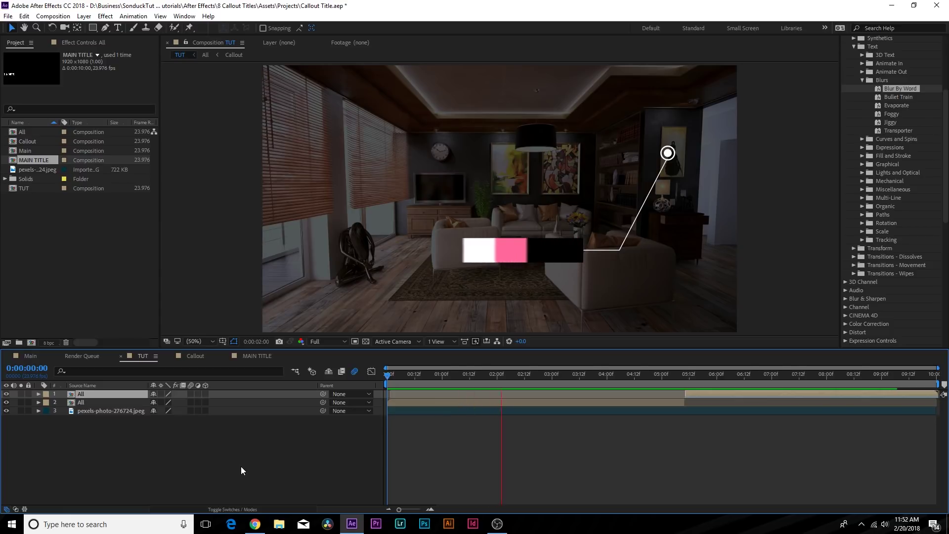